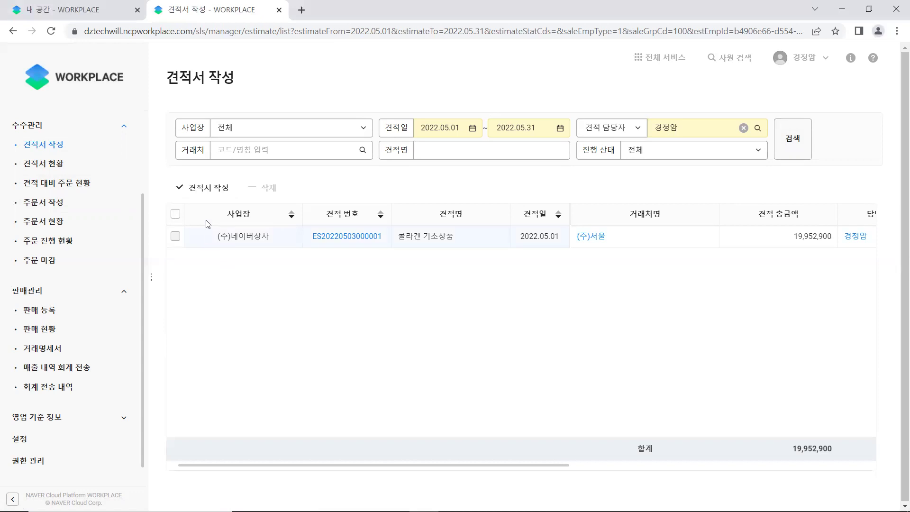
# Start a new estimate for the customer (주)서울 and name it 신규제품거래
pyautogui.click(204, 189)
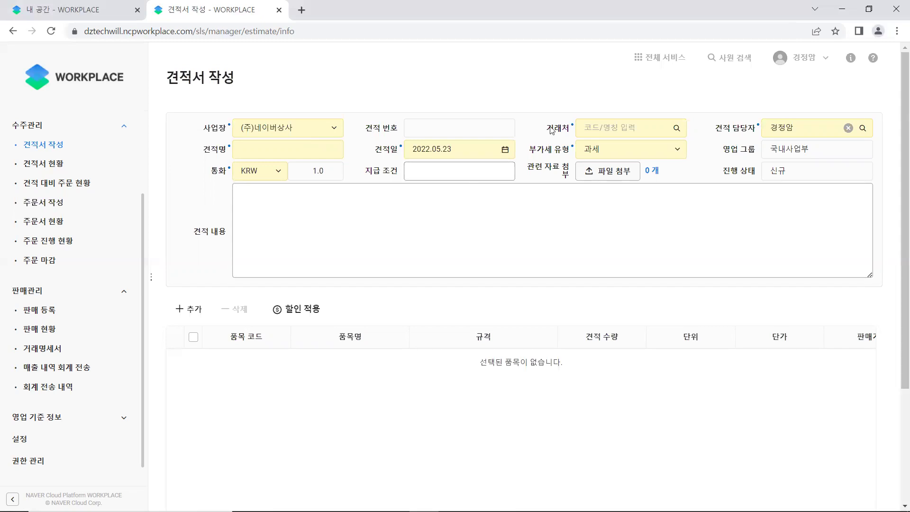
pyautogui.click(677, 129)
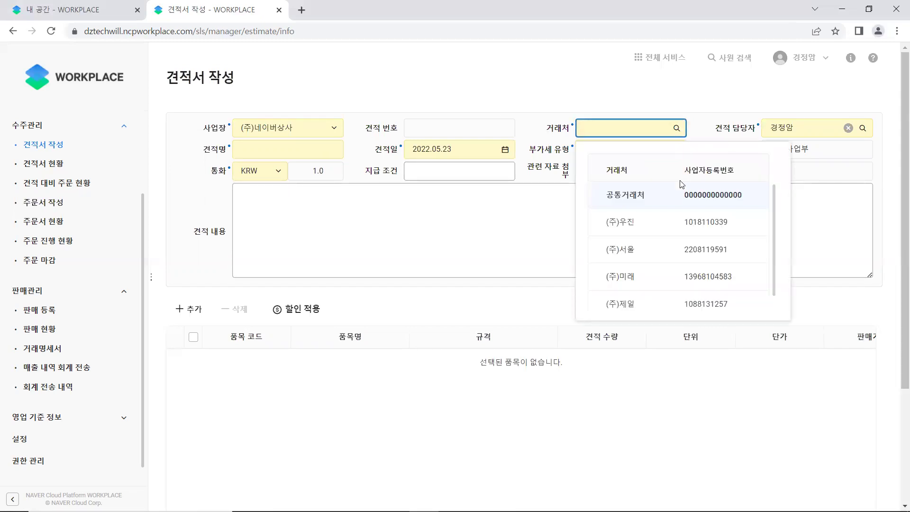
pyautogui.click(637, 249)
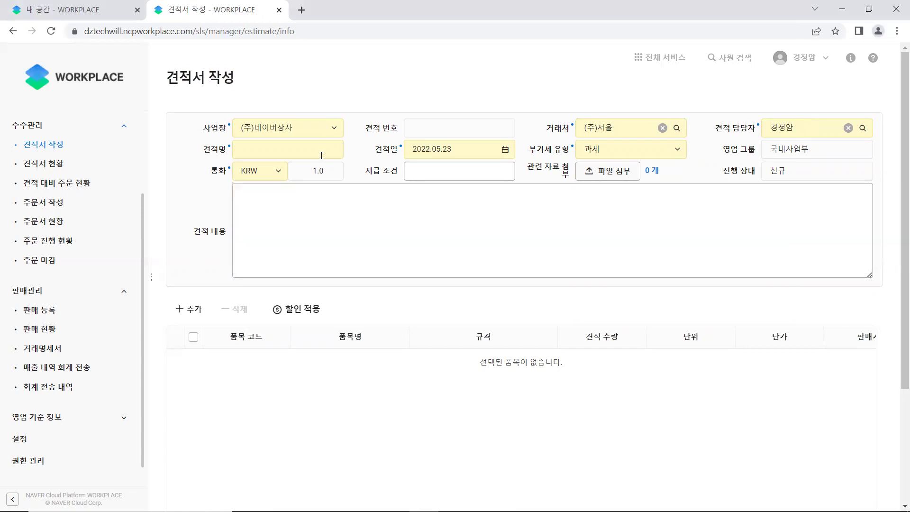
pyautogui.click(303, 152)
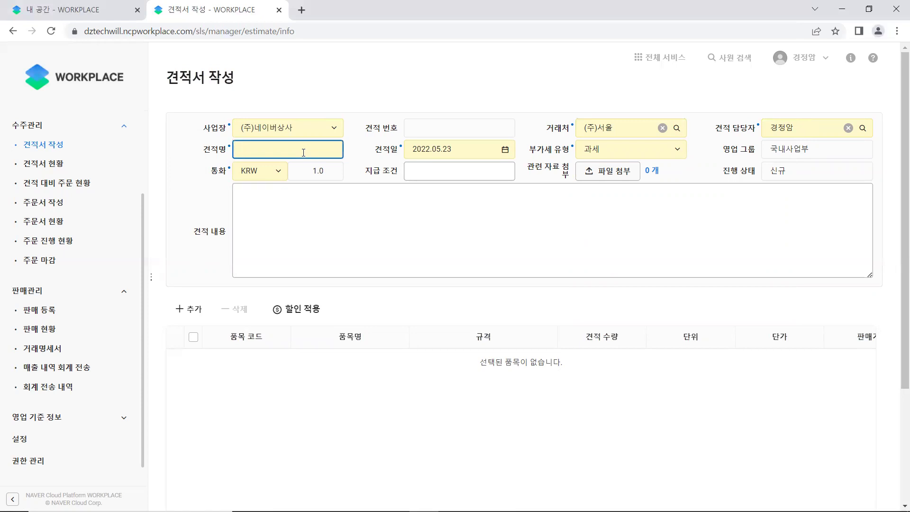
pyautogui.write('신규제품거래')
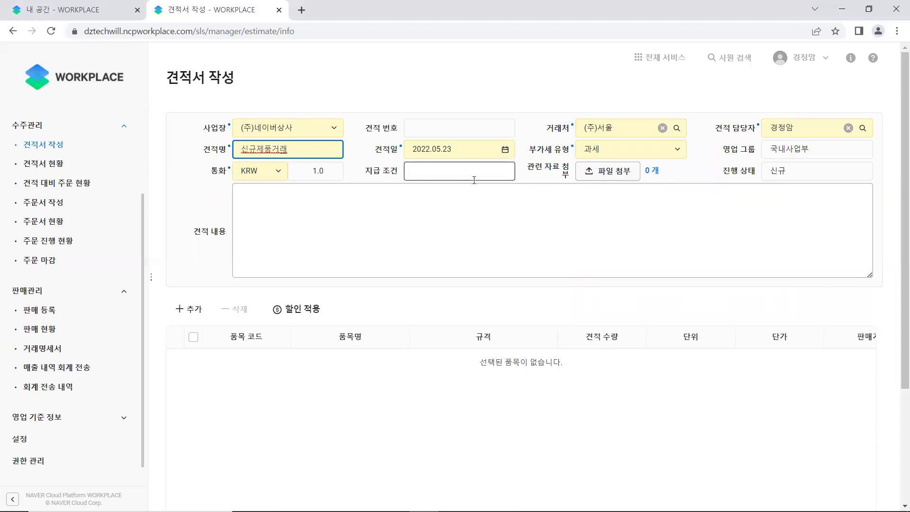
# Choose 과세 as the estimate's VAT type (부가세 유형) and KRW as its currency (통화)
pyautogui.click(678, 153)
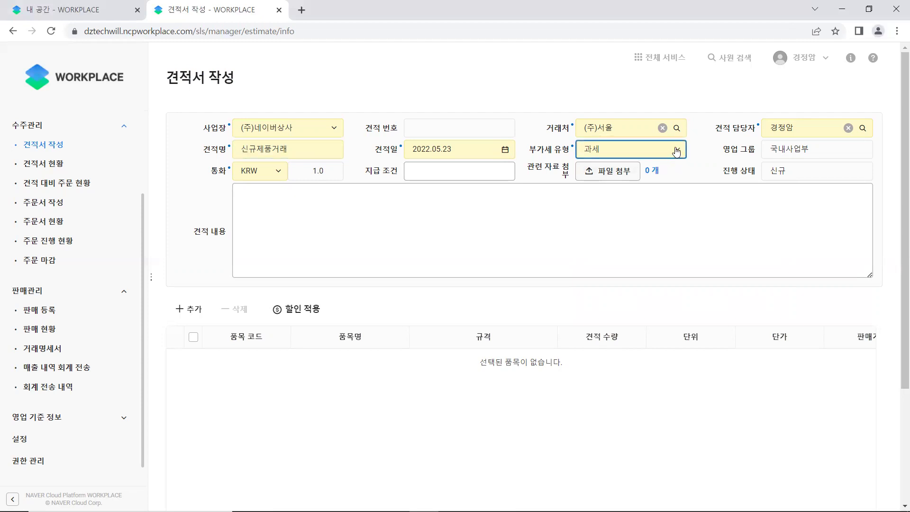
pyautogui.click(679, 153)
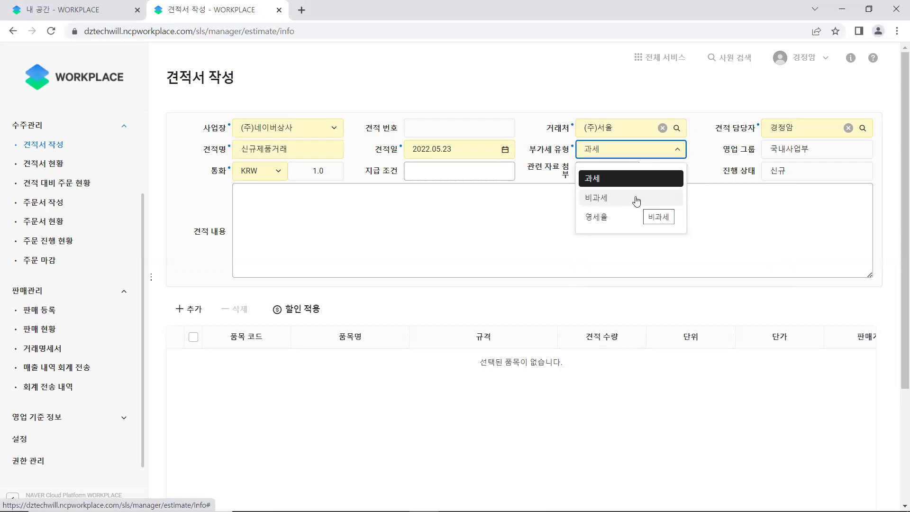
pyautogui.click(622, 182)
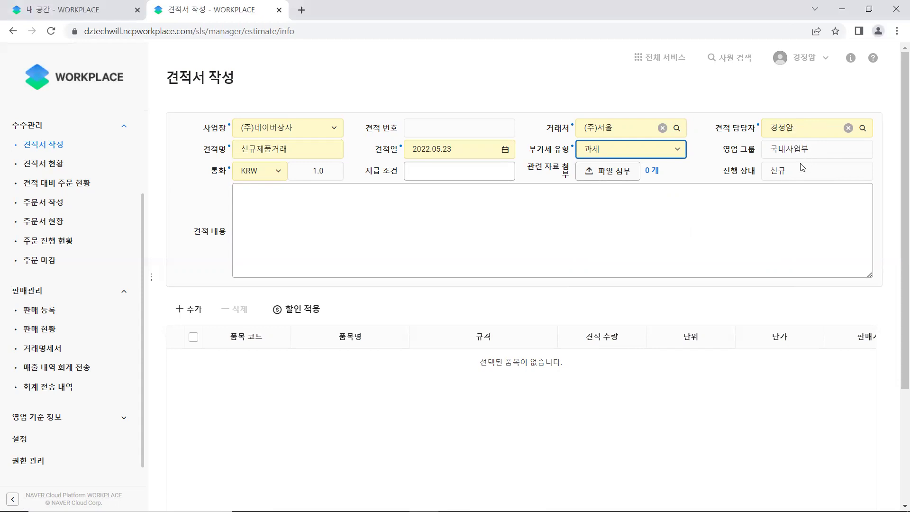
pyautogui.click(280, 174)
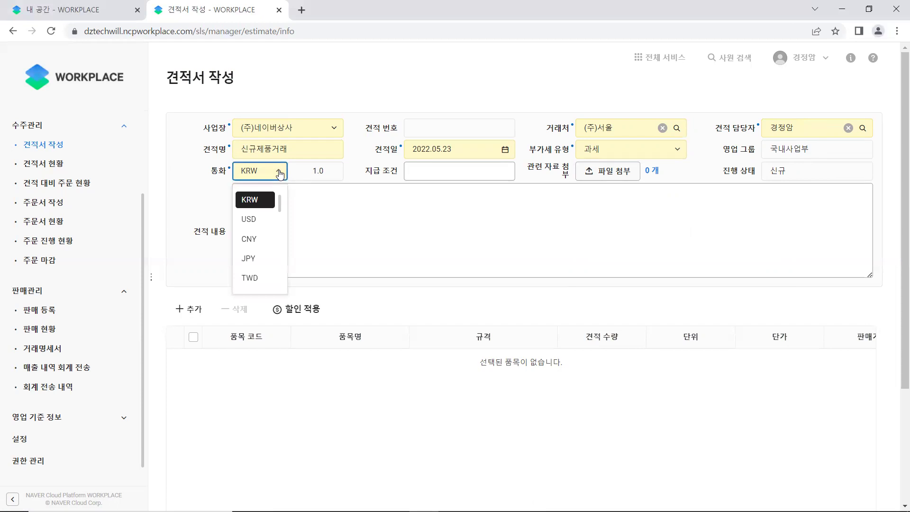
pyautogui.click(256, 199)
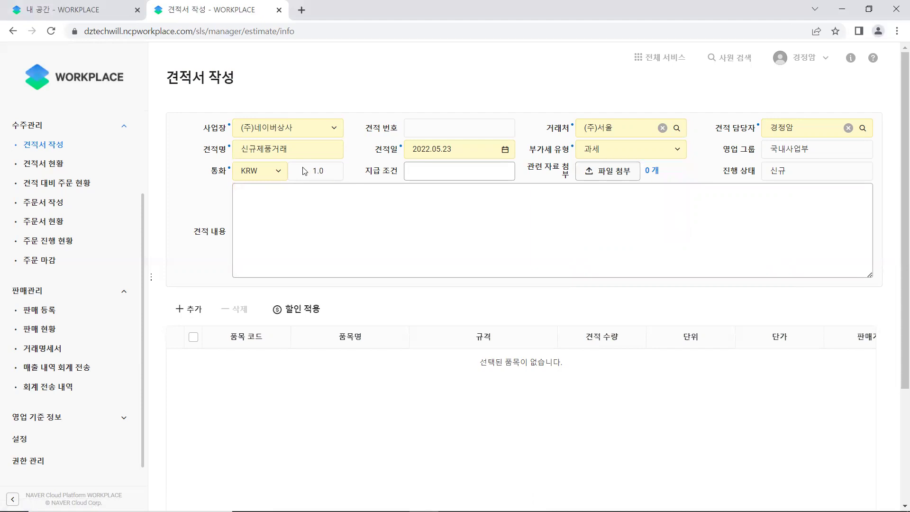
# Enter 월마감 현금결제 as the estimate's payment terms (지급 조건)
pyautogui.click(493, 172)
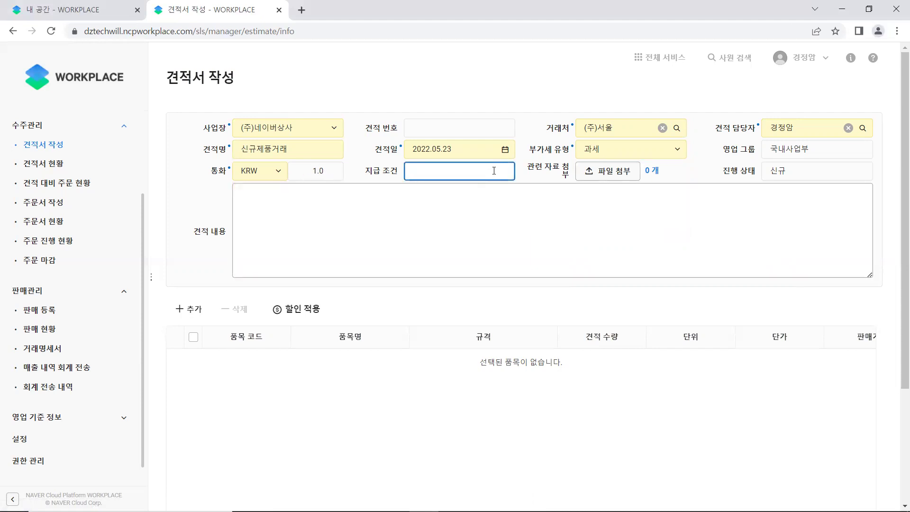
pyautogui.write('월마감 현금결제')
pyautogui.click(416, 201)
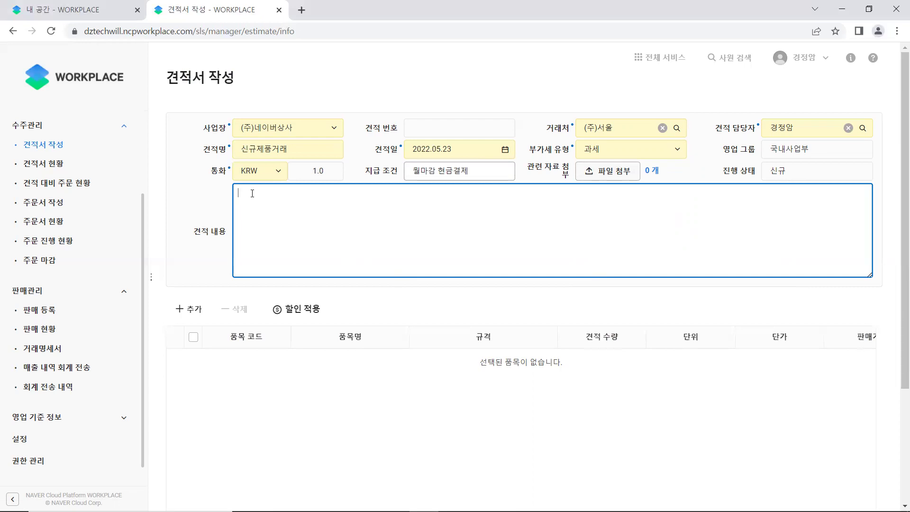
pyautogui.click(785, 174)
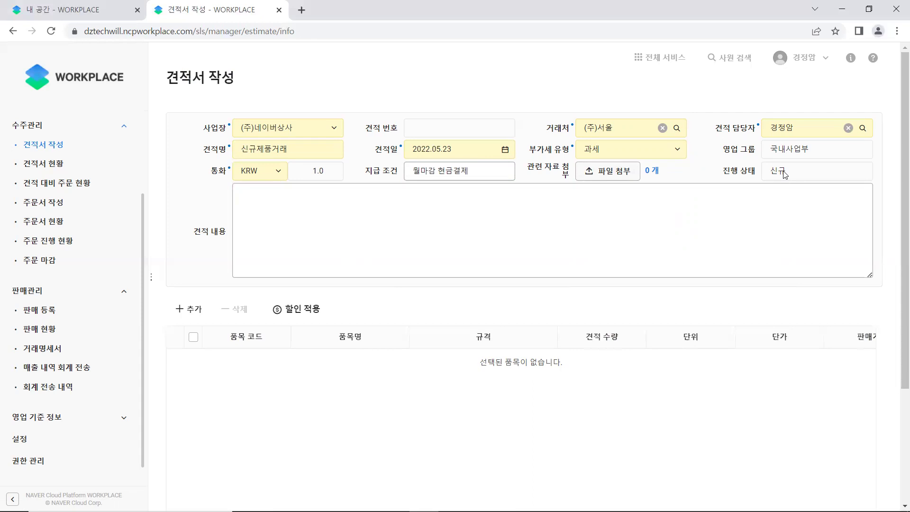
pyautogui.click(263, 198)
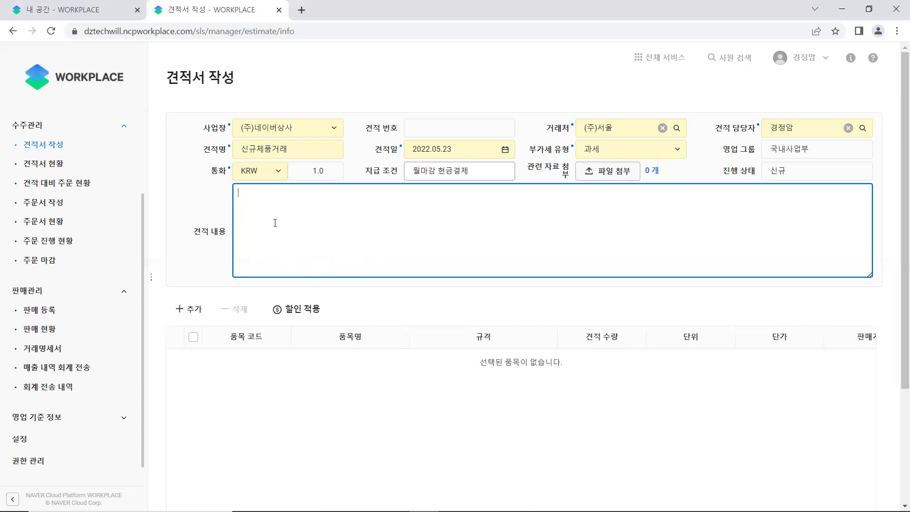
# Add item 103 딥 크림 to the estimate with an estimate quantity (견적 수량) of 1,000
pyautogui.click(183, 310)
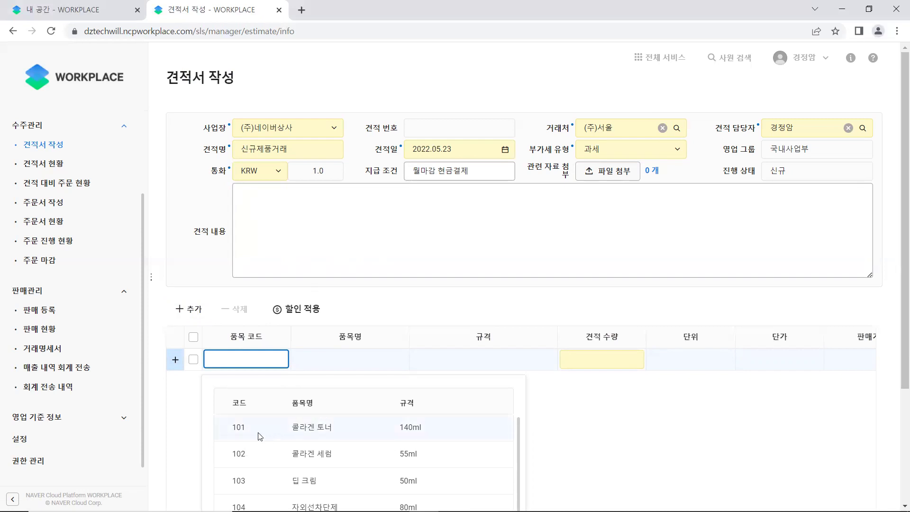
pyautogui.click(246, 484)
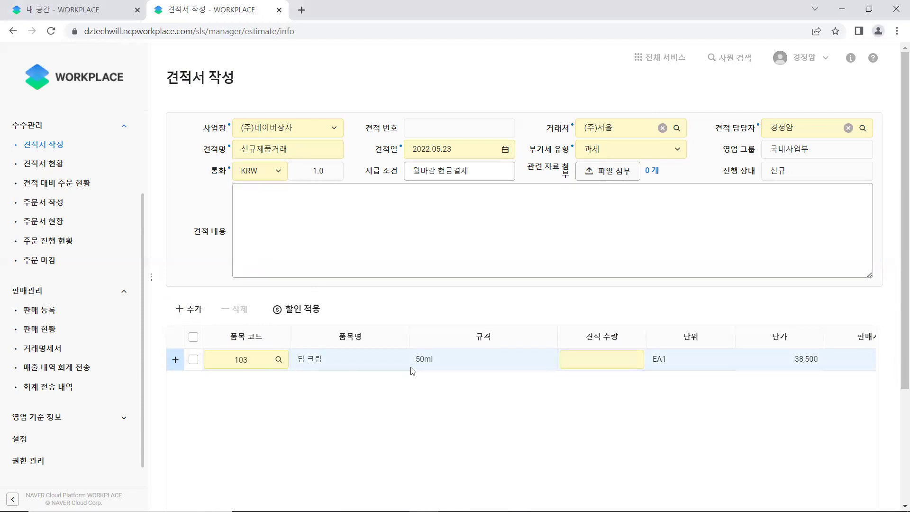
pyautogui.click(587, 364)
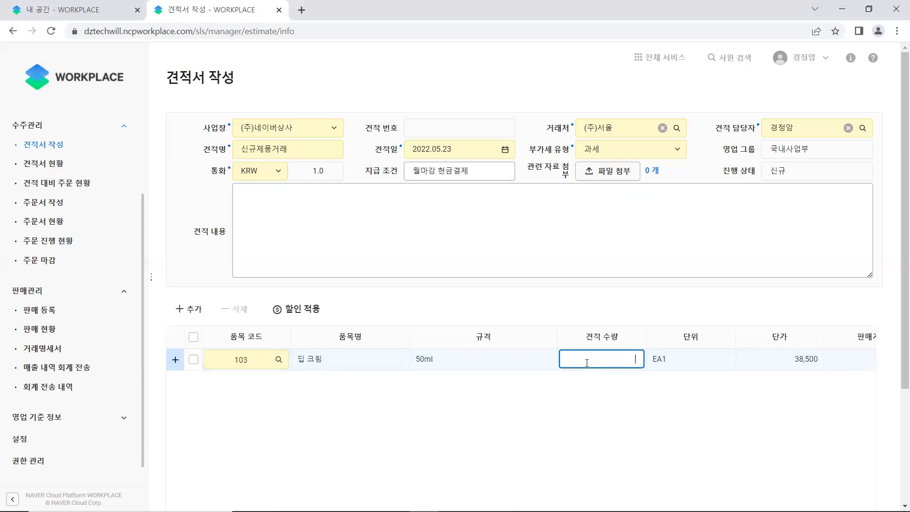
pyautogui.write('10,000')
pyautogui.press('BackSpace')
pyautogui.click(782, 365)
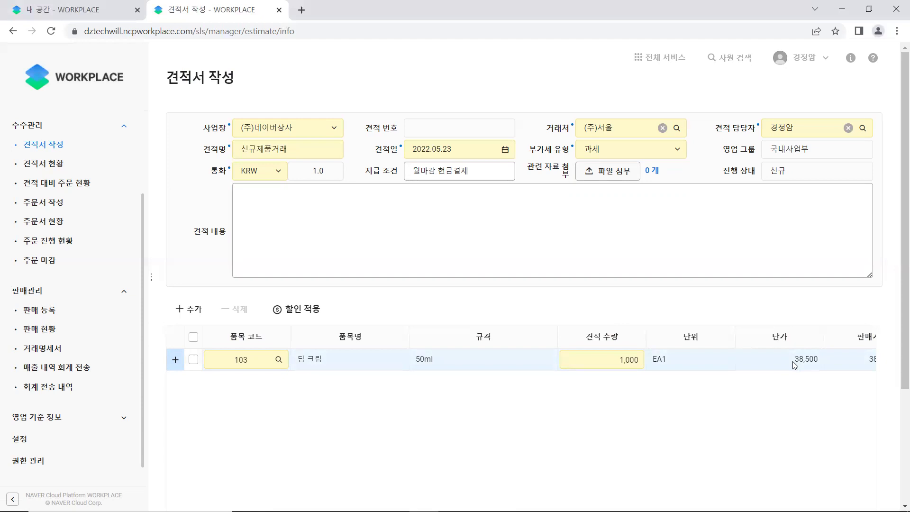
pyautogui.click(845, 367)
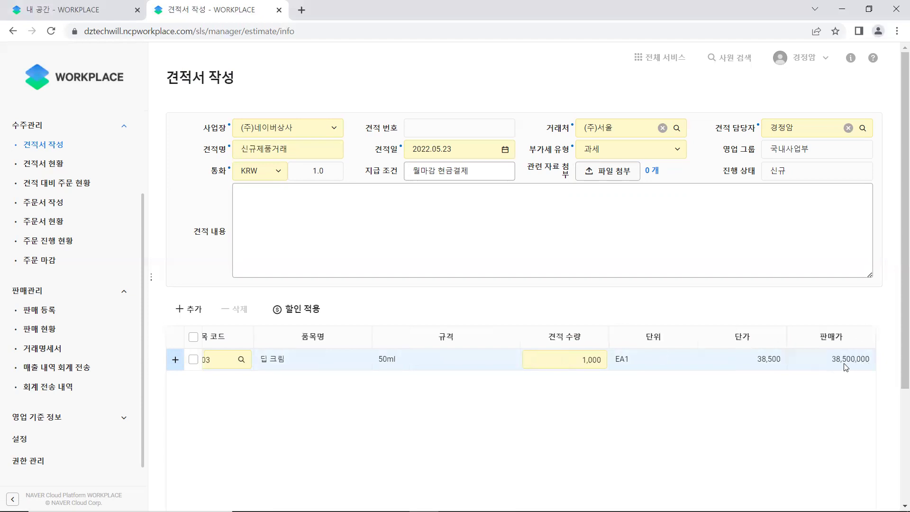
# Apply a 1 percent discount to the estimate items with a 10원 cutoff unit (절사단위) and 반올림 rounding
pyautogui.click(812, 359)
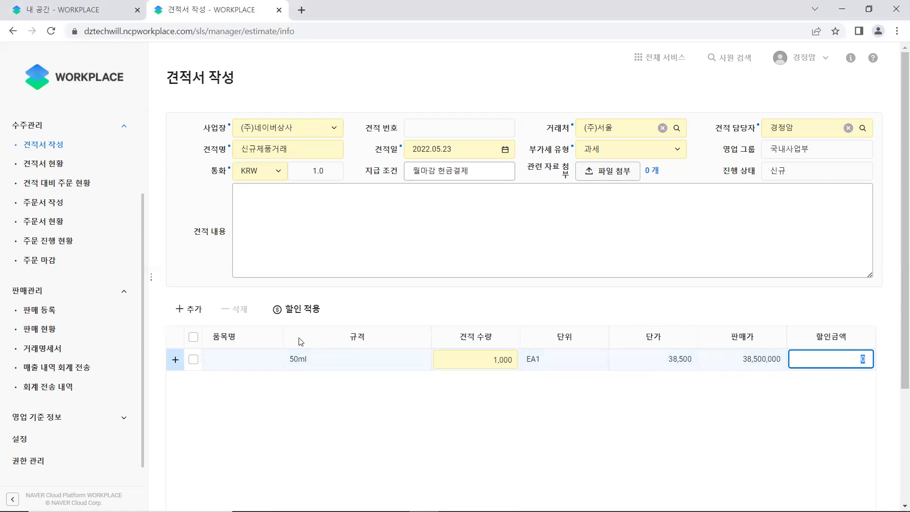
pyautogui.click(312, 313)
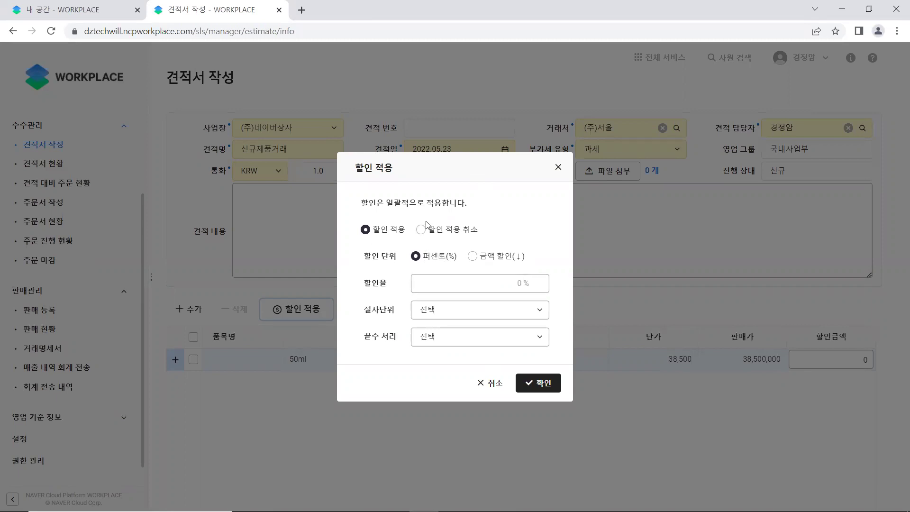
pyautogui.click(453, 281)
pyautogui.click(505, 279)
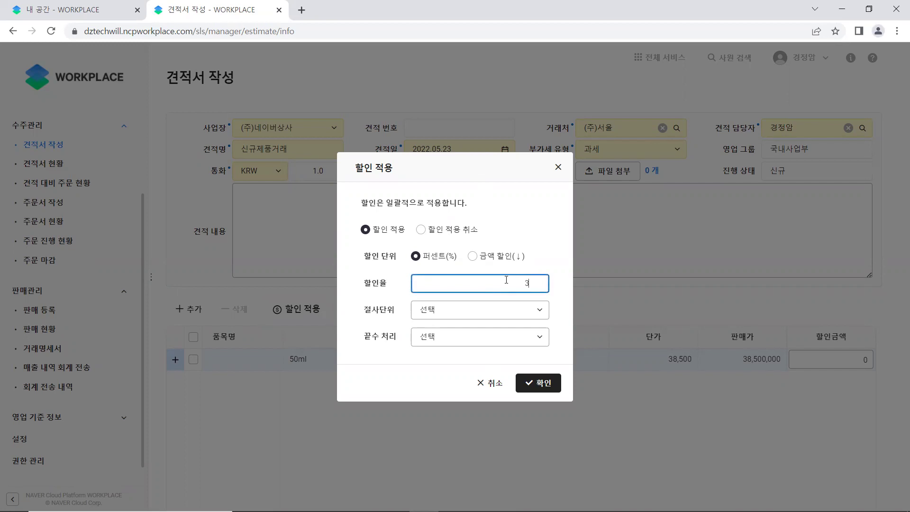
pyautogui.write('1')
pyautogui.click(537, 311)
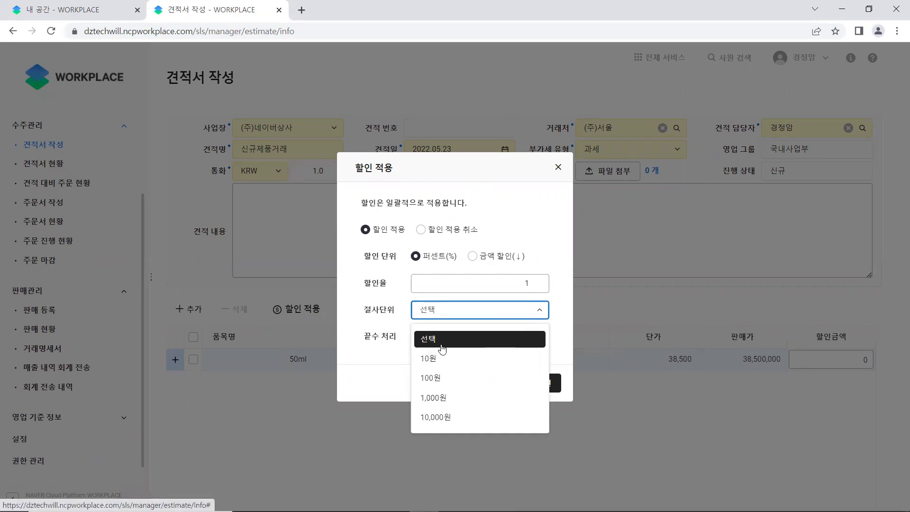
pyautogui.click(429, 358)
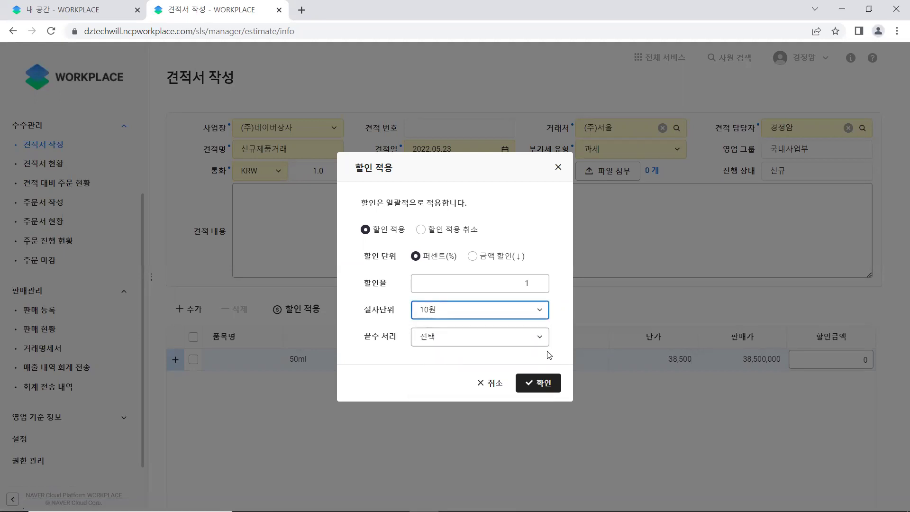
pyautogui.click(538, 339)
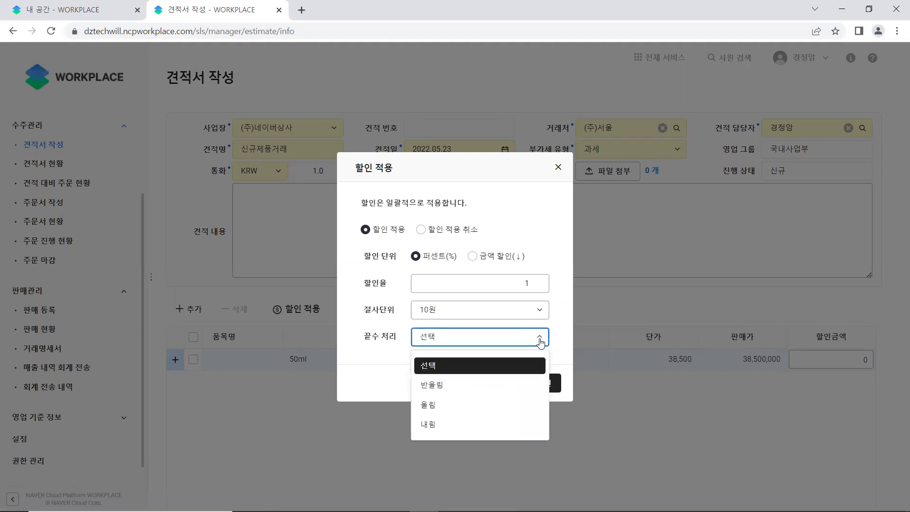
pyautogui.click(436, 388)
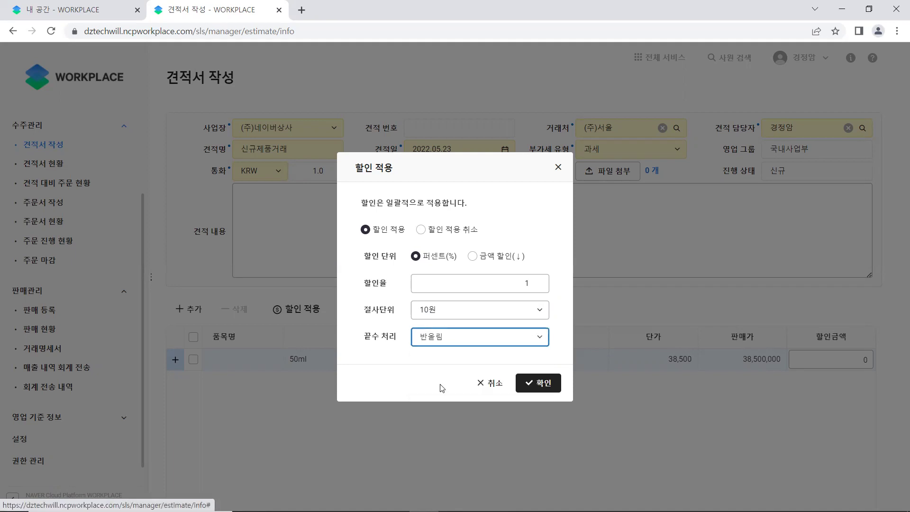
pyautogui.click(537, 383)
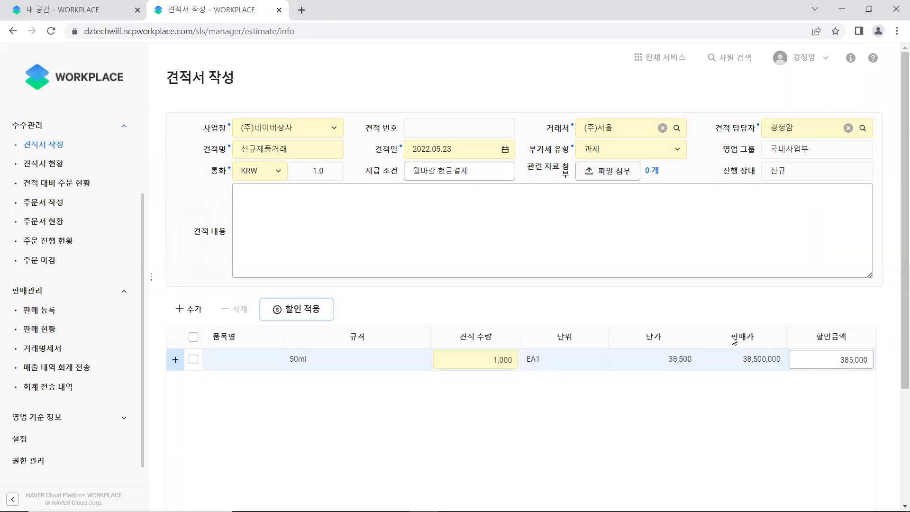
# Check the 딥 크림 item row and apply the discount again with the same settings
pyautogui.click(808, 359)
pyautogui.click(194, 360)
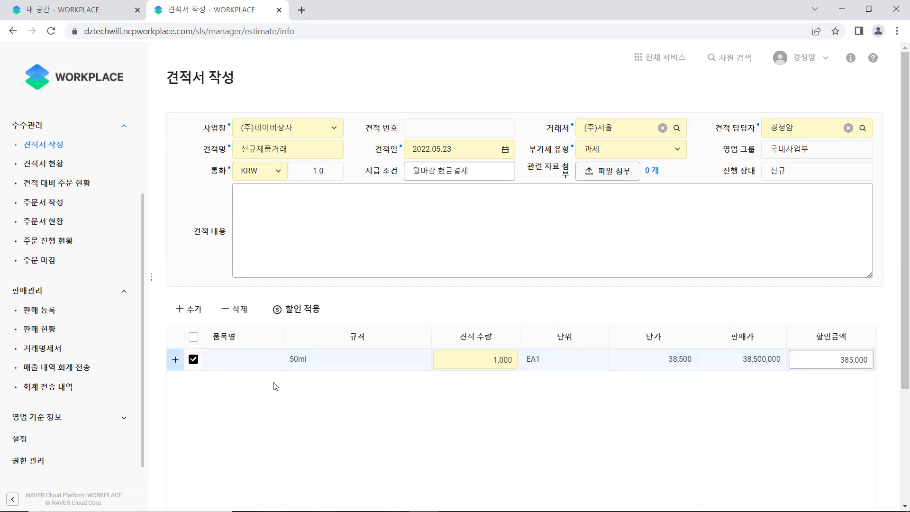
pyautogui.click(302, 311)
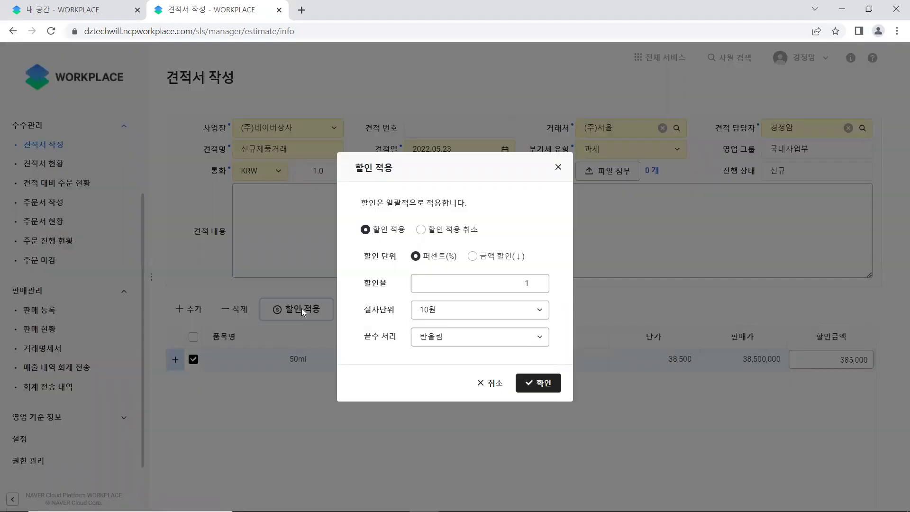
pyautogui.click(546, 380)
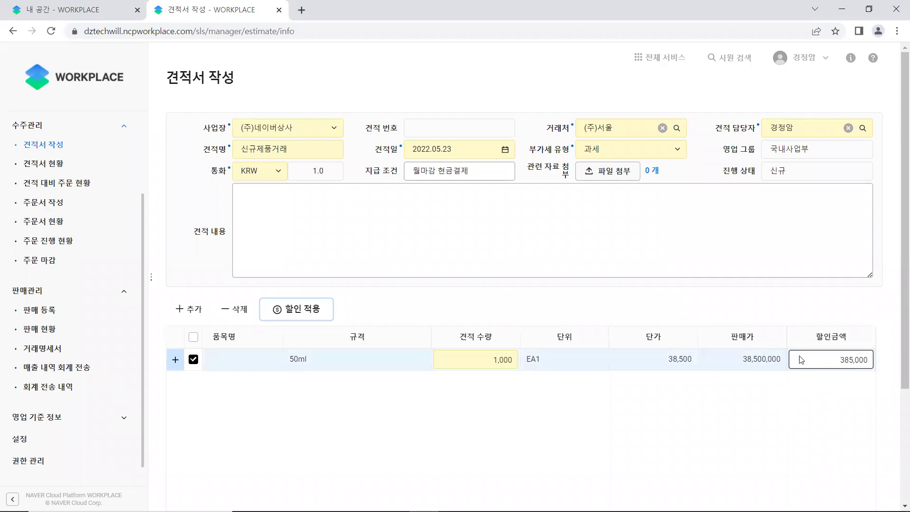
pyautogui.click(815, 363)
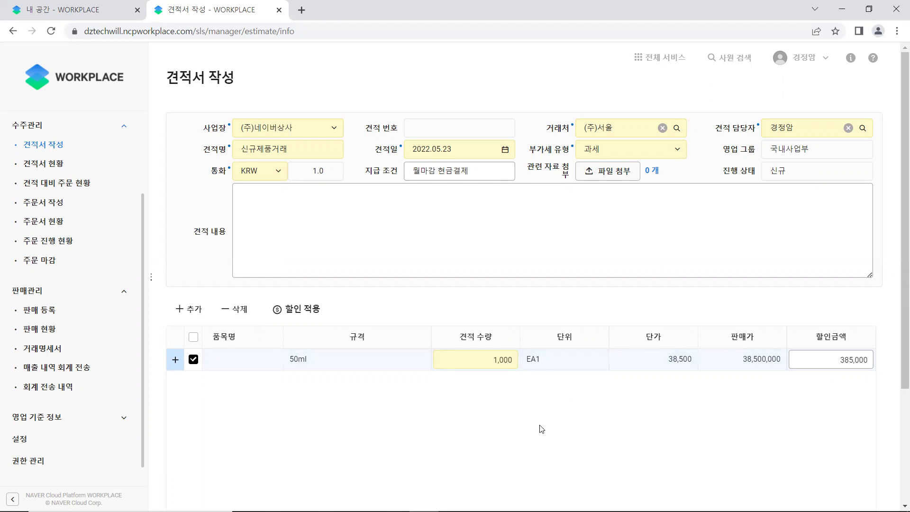
# Set the 딥 크림 item's delivery date (납품일) to 2022.05.31 and its delivery days (납품 일수) to 1
pyautogui.scroll(-3, 540, 428)
pyautogui.moveTo(513, 435); pyautogui.dragTo(784, 441)
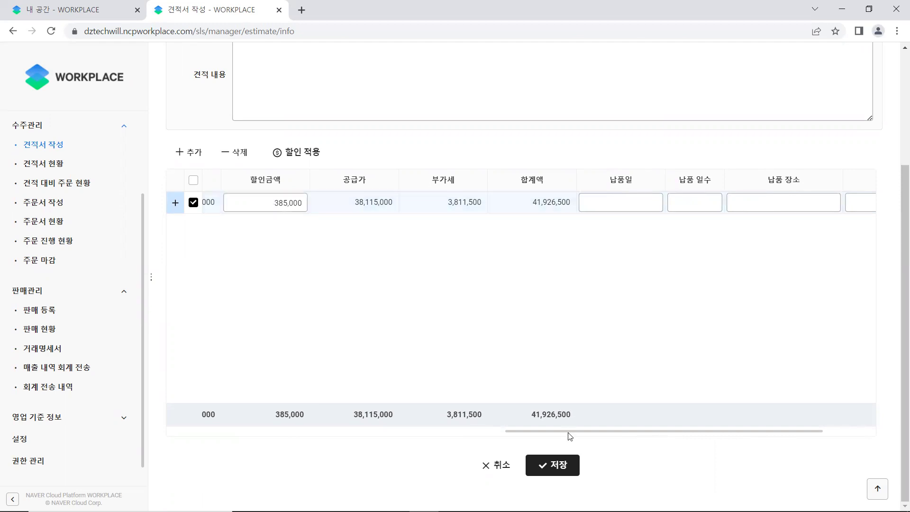
pyautogui.moveTo(577, 435); pyautogui.dragTo(471, 430)
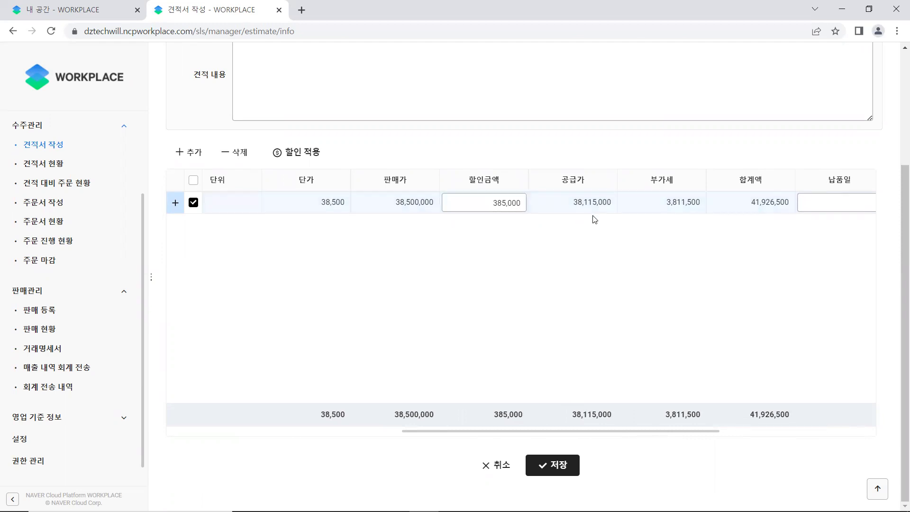
pyautogui.moveTo(645, 435); pyautogui.dragTo(794, 433)
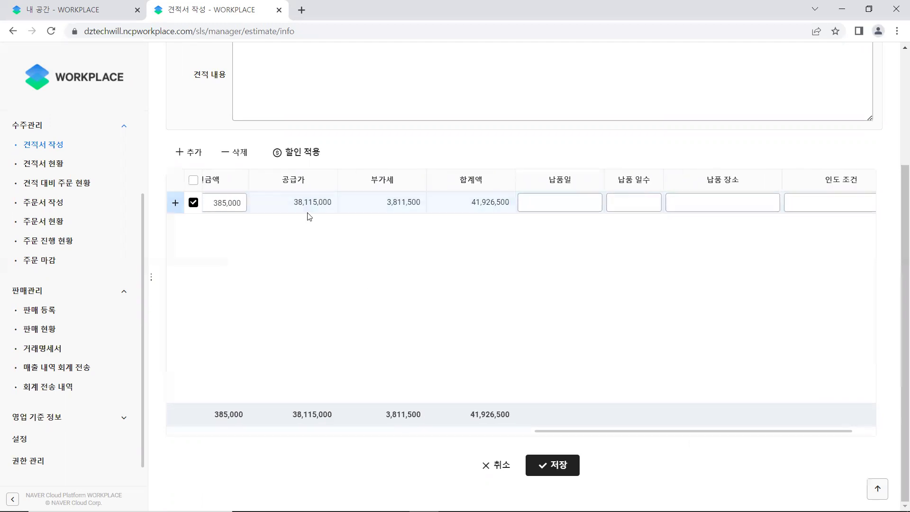
pyautogui.click(557, 201)
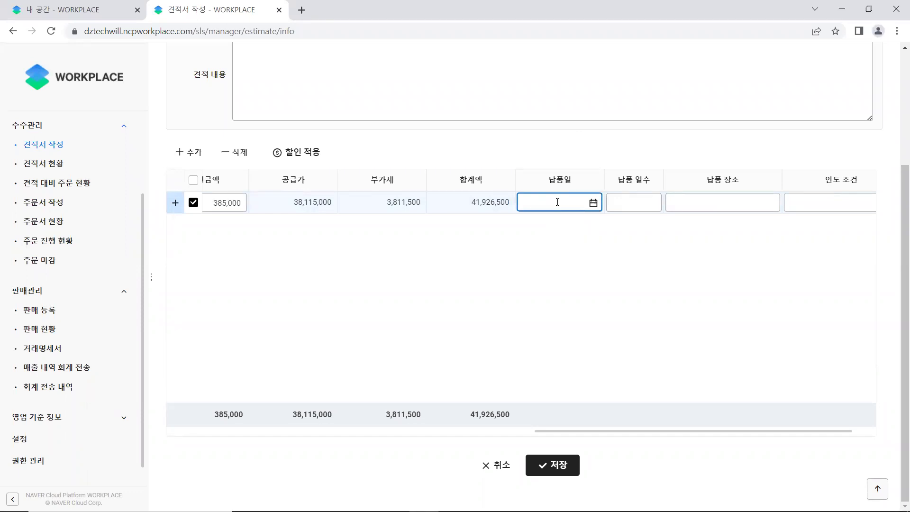
pyautogui.scroll(3, 517, 247)
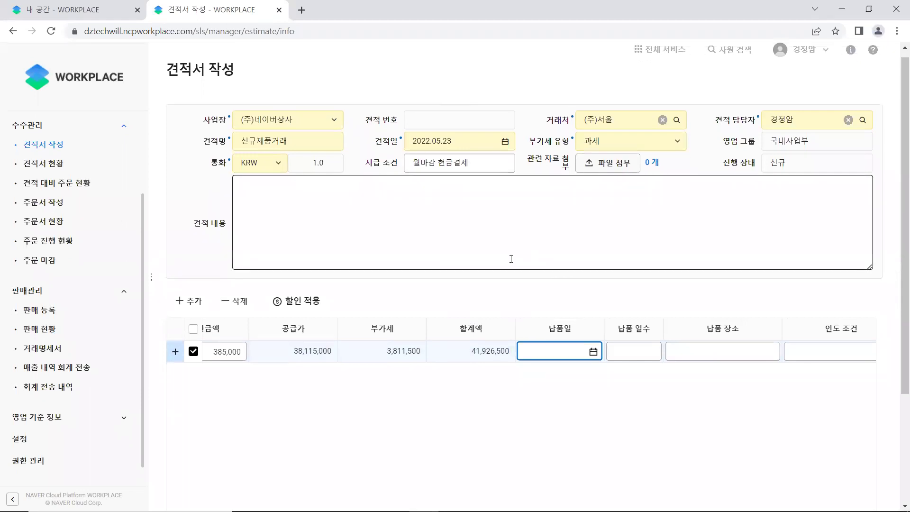
pyautogui.scroll(-3, 511, 259)
pyautogui.click(592, 203)
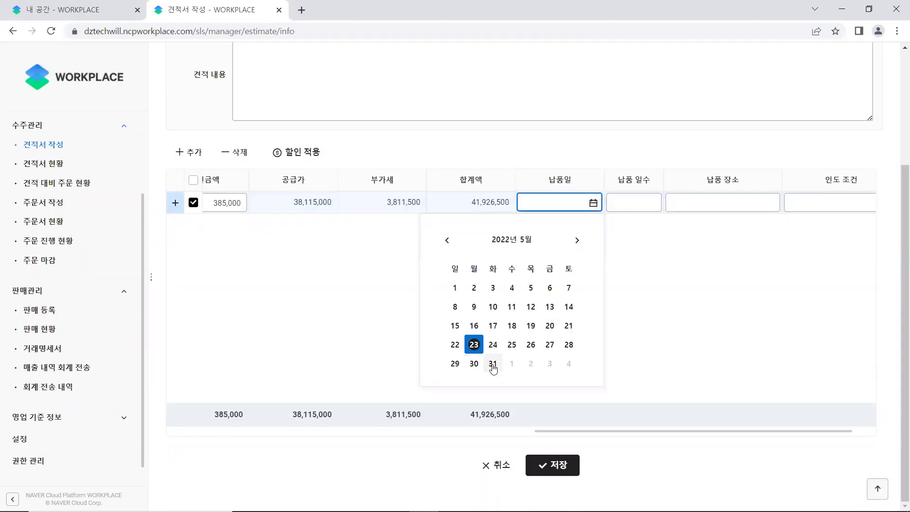
pyautogui.click(493, 365)
pyautogui.click(614, 204)
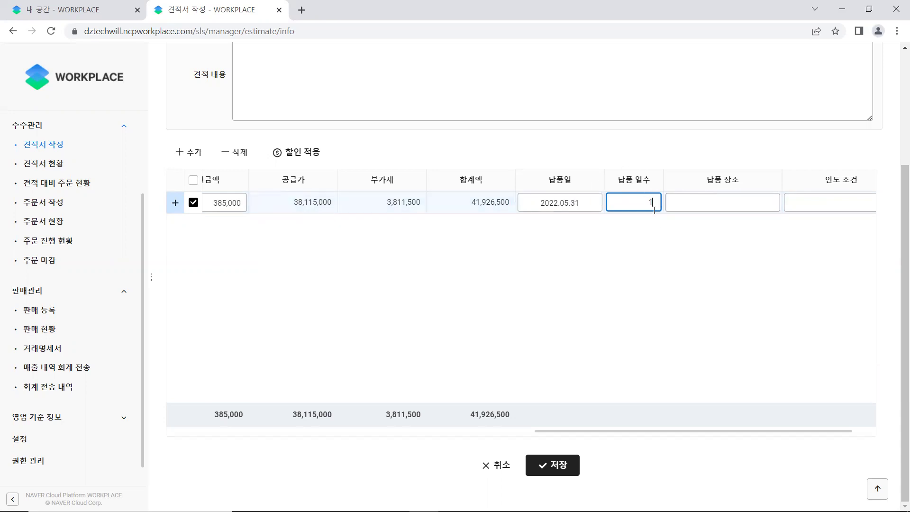
# Enter (주)서울 하남창고 as the 딥 크림 item's delivery place (납품 장소)
pyautogui.click(737, 204)
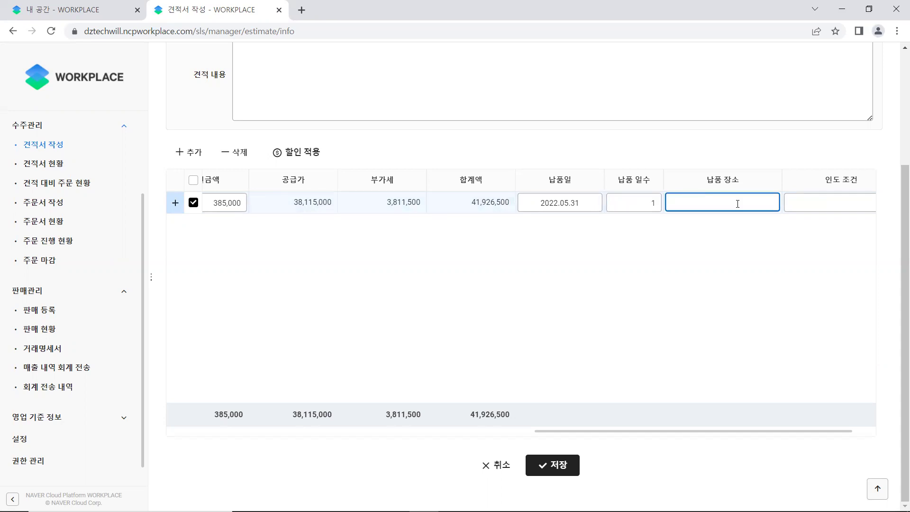
pyautogui.write('(주)')
pyautogui.write('서울')
pyautogui.write(' 해')
pyautogui.write('남')
pyautogui.write('창고')
# Enter 거래처 창고가지 배송 as the 딥 크림 item's delivery terms (인도 조건)
pyautogui.click(790, 203)
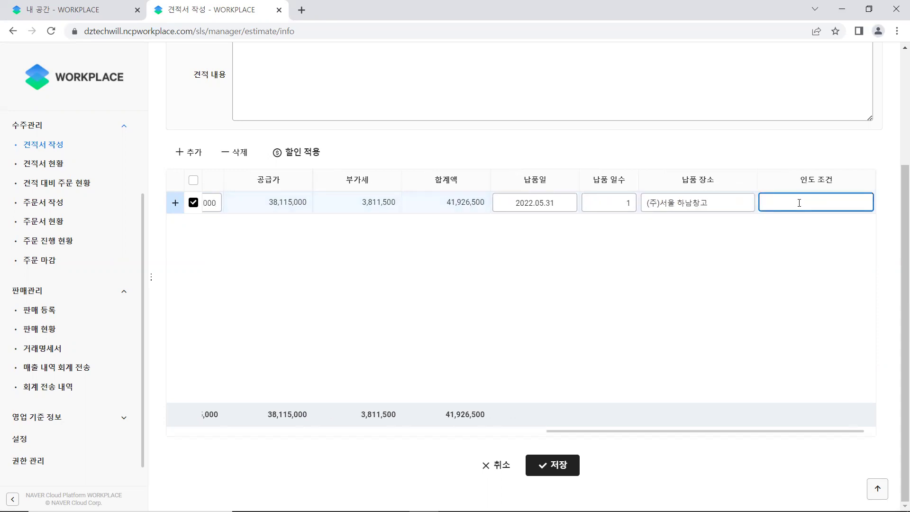
pyautogui.write('거래')
pyautogui.write('처 창ㄱ')
pyautogui.write('고가지')
pyautogui.write(' 배송')
pyautogui.press('Return')
pyautogui.click(755, 261)
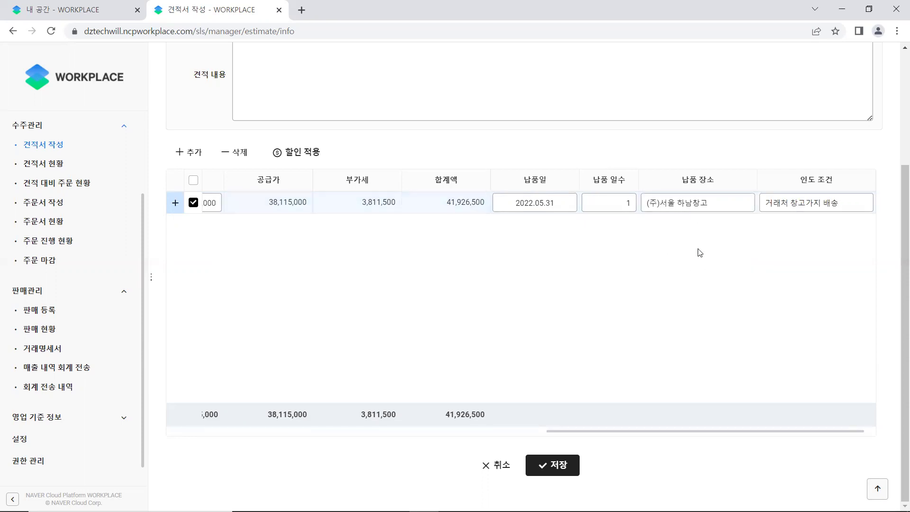
# Save the new estimate and look over its saved detail page
pyautogui.click(564, 460)
pyautogui.click(540, 341)
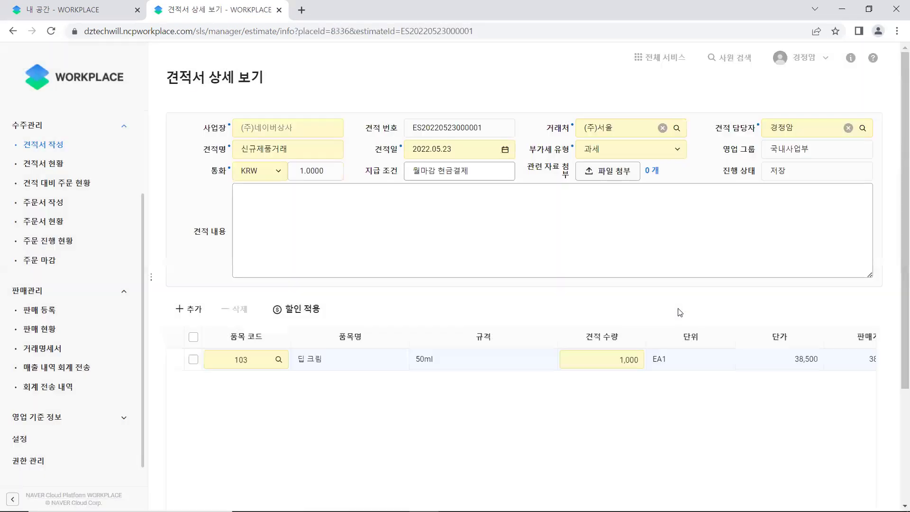
pyautogui.scroll(-3, 526, 351)
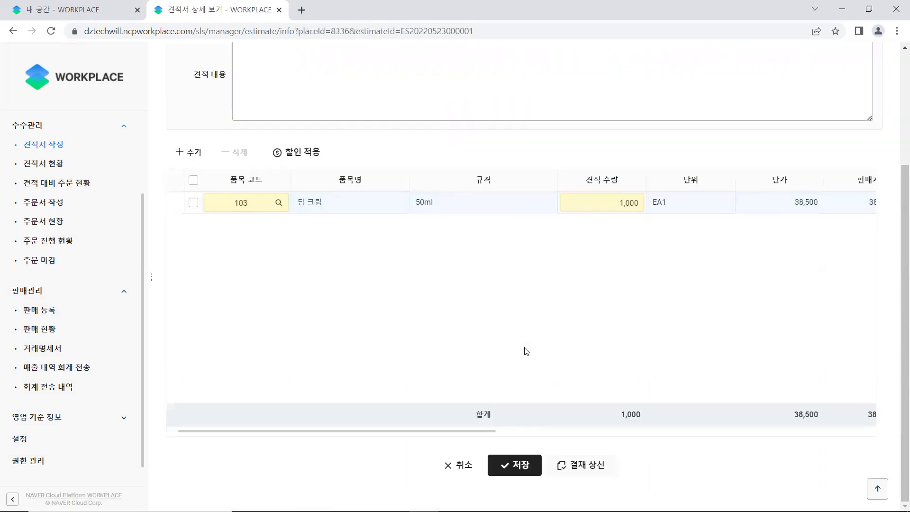
pyautogui.scroll(3, 517, 309)
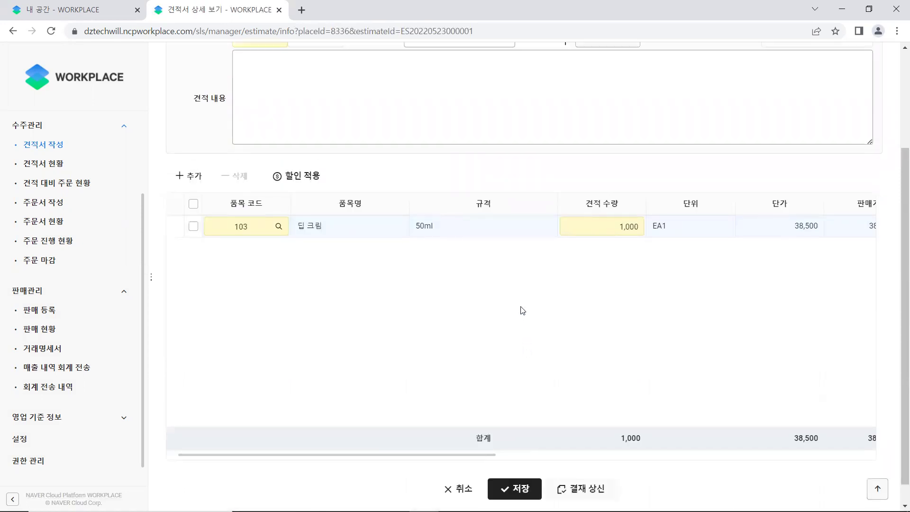
pyautogui.scroll(-3, 579, 340)
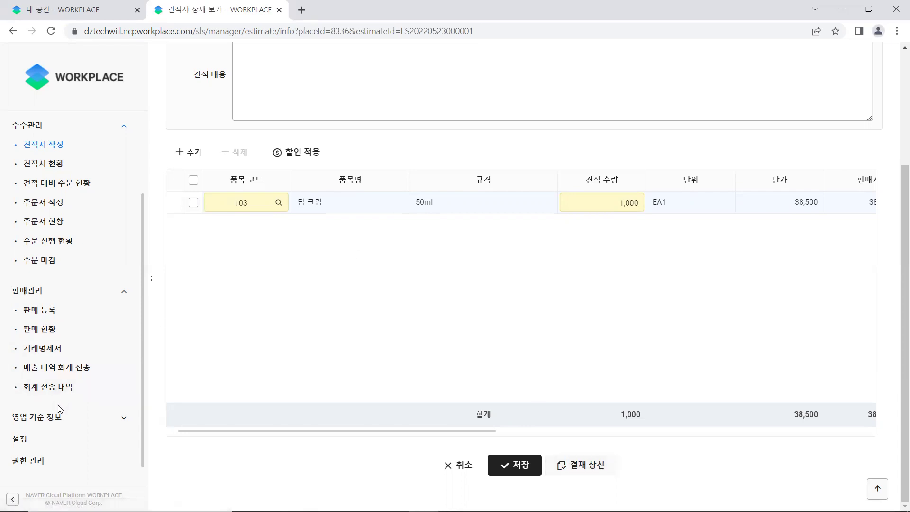
# Check the sales setting for estimate approval (견적 시 결재 승인 여부) and return to the 신규제품거래 estimate
pyautogui.click(21, 440)
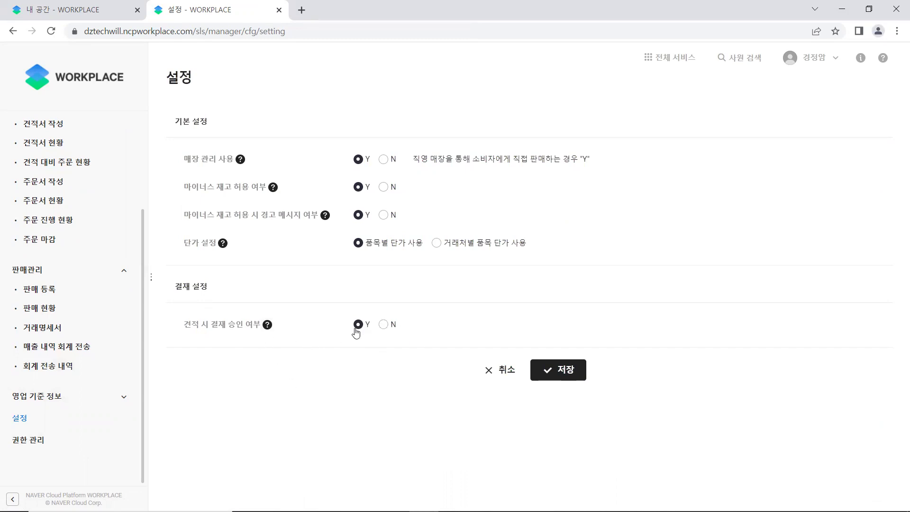
pyautogui.click(38, 128)
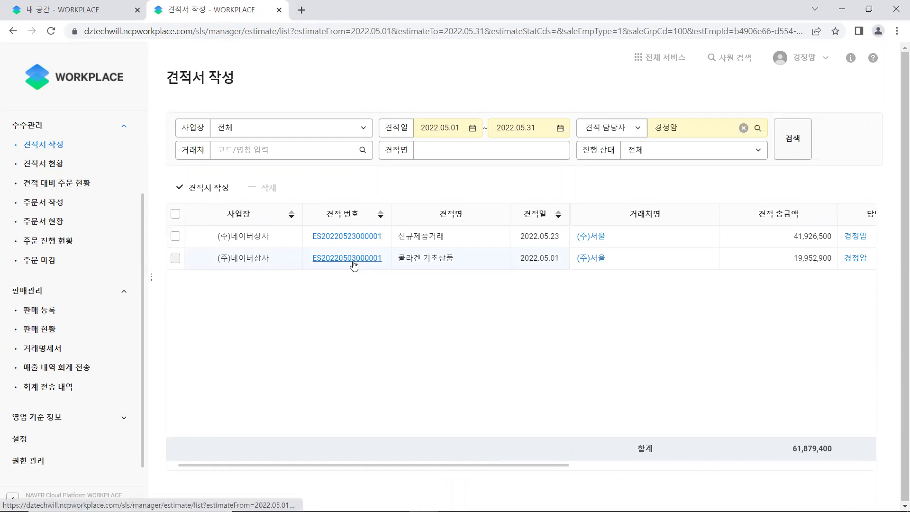
pyautogui.click(352, 237)
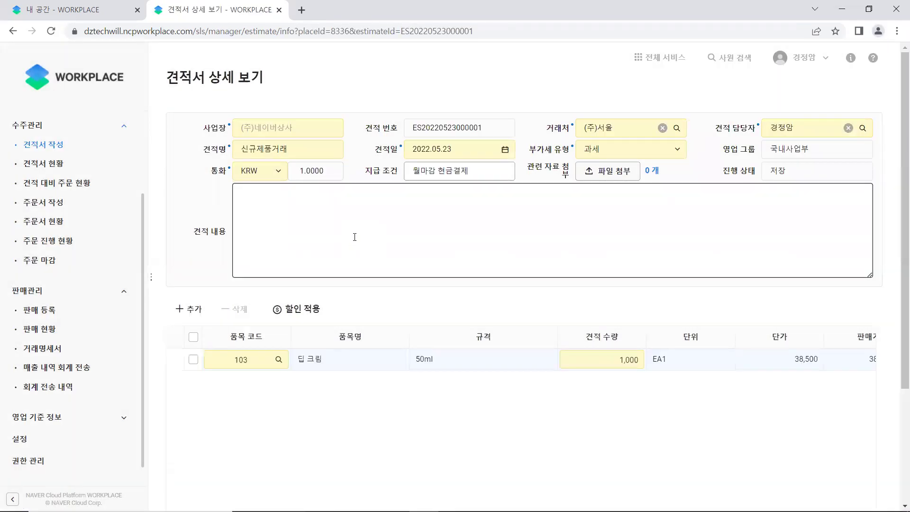
pyautogui.scroll(-3, 557, 296)
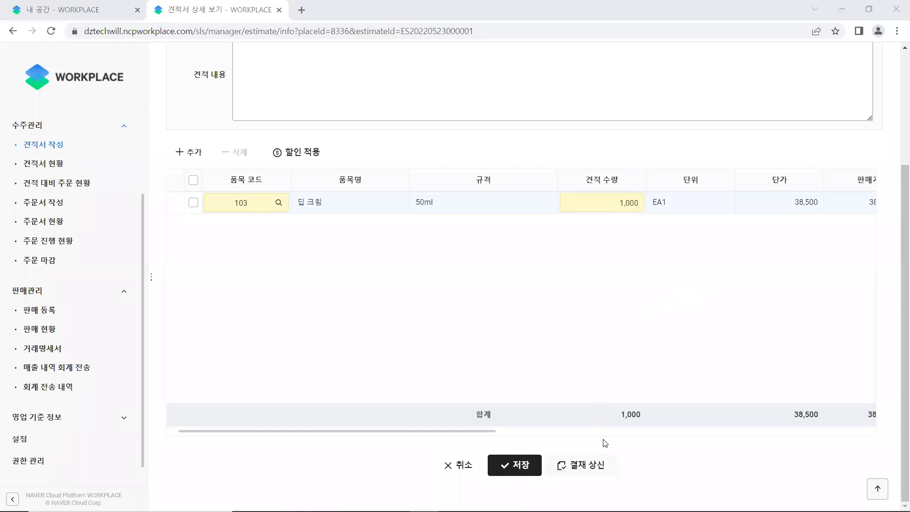
# Open the estimate's approval request form (견적신청서) and examine its title field, item lines and totals without submitting it
pyautogui.click(592, 471)
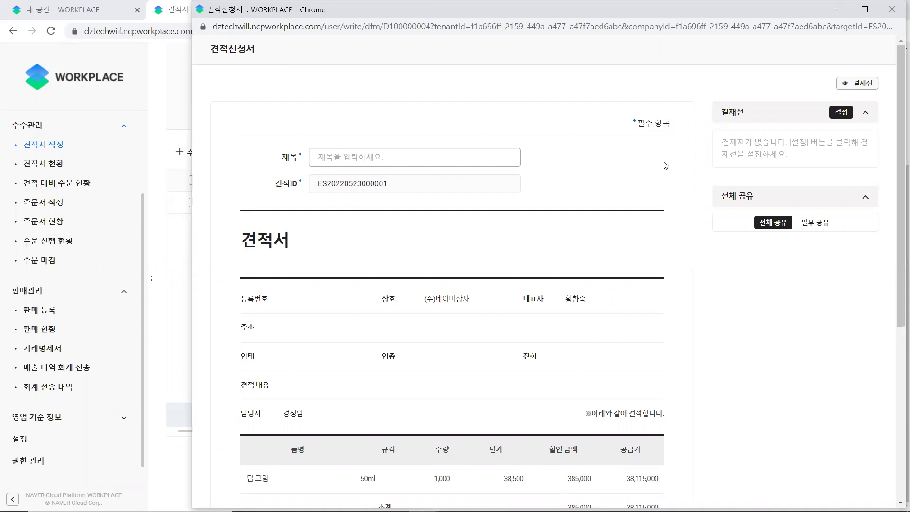
pyautogui.click(415, 159)
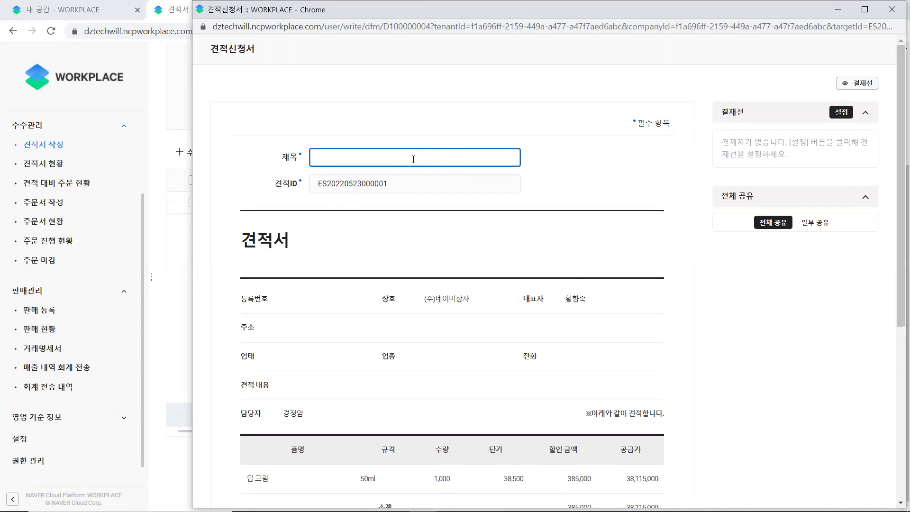
pyautogui.click(893, 10)
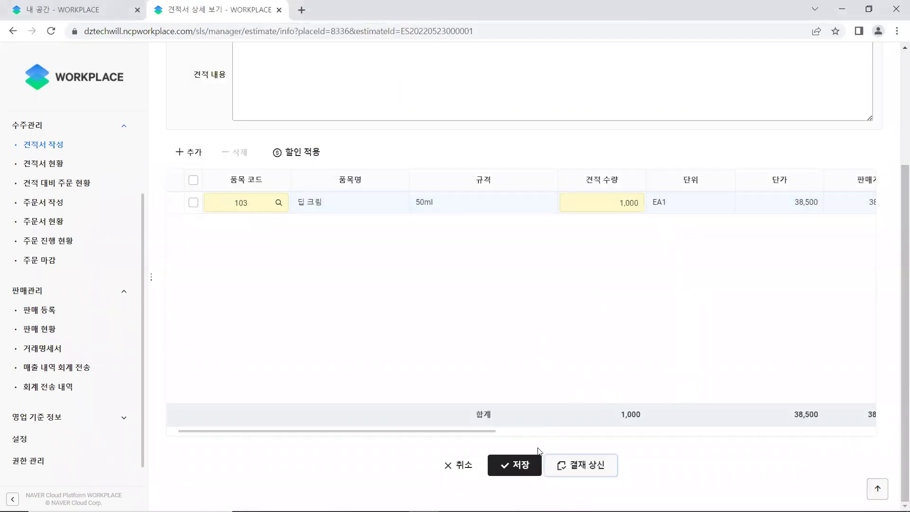
pyautogui.click(582, 465)
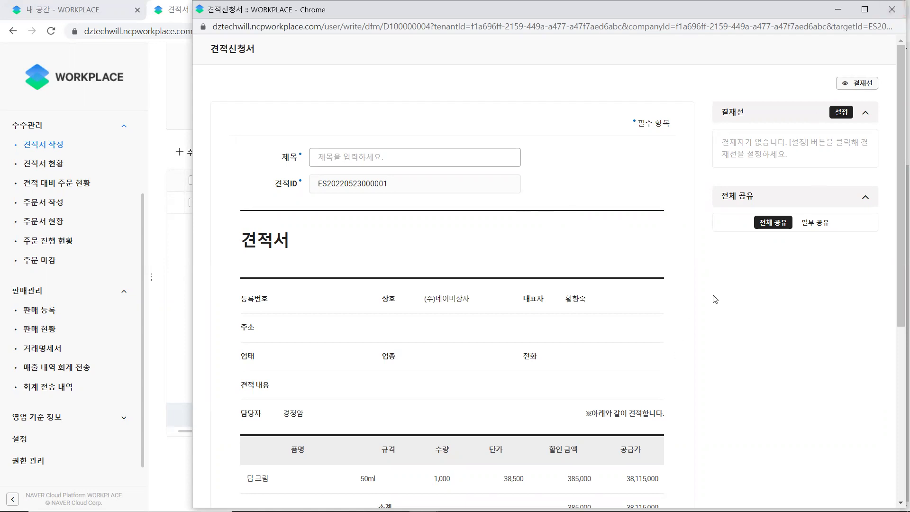
pyautogui.scroll(-1, 706, 302)
pyautogui.scroll(-4, 706, 302)
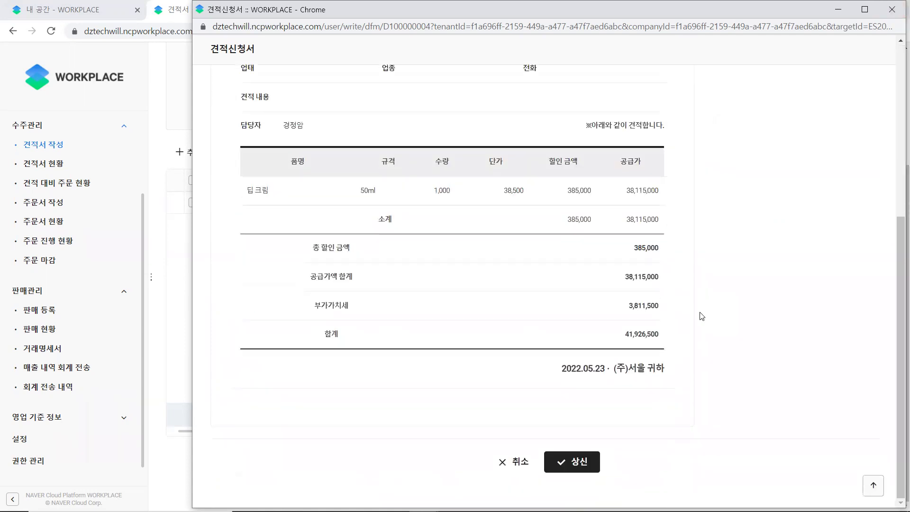
pyautogui.scroll(5, 701, 324)
pyautogui.click(400, 158)
pyautogui.scroll(-1, 626, 283)
pyautogui.scroll(-5, 626, 283)
pyautogui.scroll(6, 682, 343)
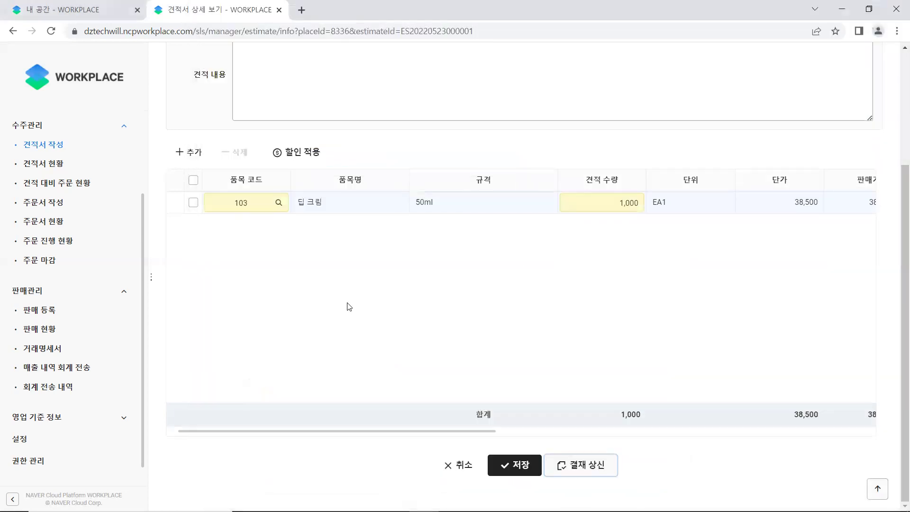
# Open the 콜라겐 기초상품 estimate dated 2022.05.01 from the estimate list
pyautogui.scroll(3, 347, 304)
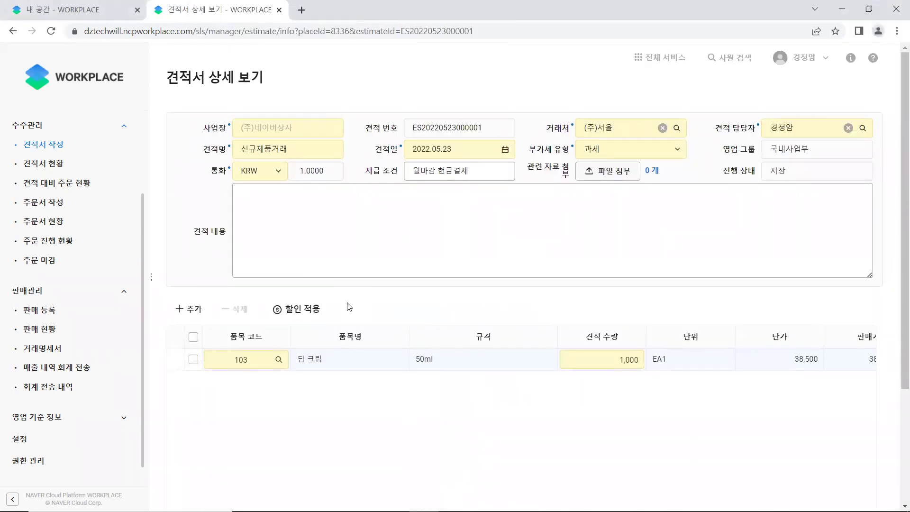
pyautogui.click(48, 147)
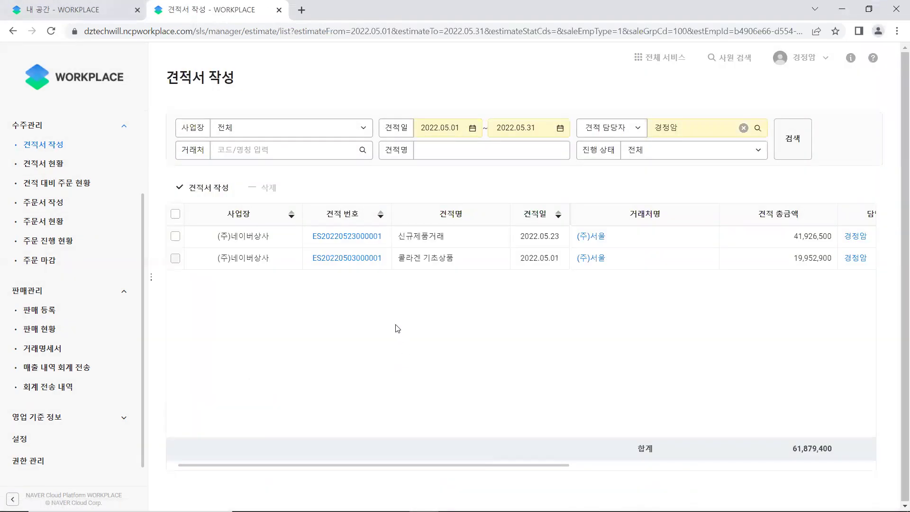
pyautogui.click(335, 259)
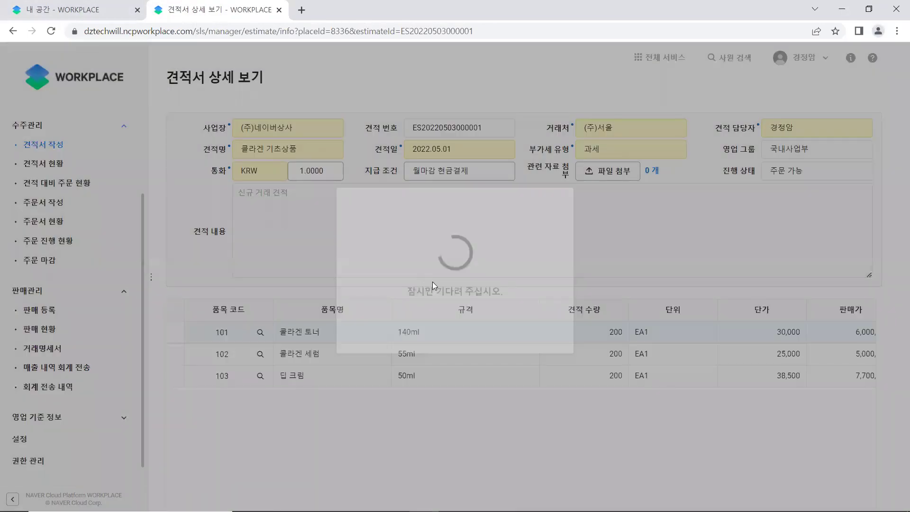
pyautogui.scroll(-3, 488, 301)
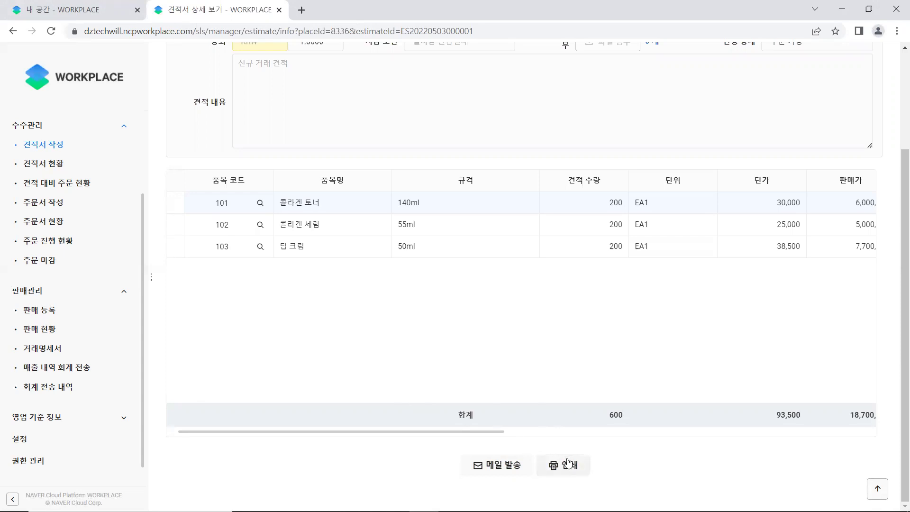
# Start an email for the estimate with 5월 견적서 as the subject and the first listed contact as recipient
pyautogui.click(508, 470)
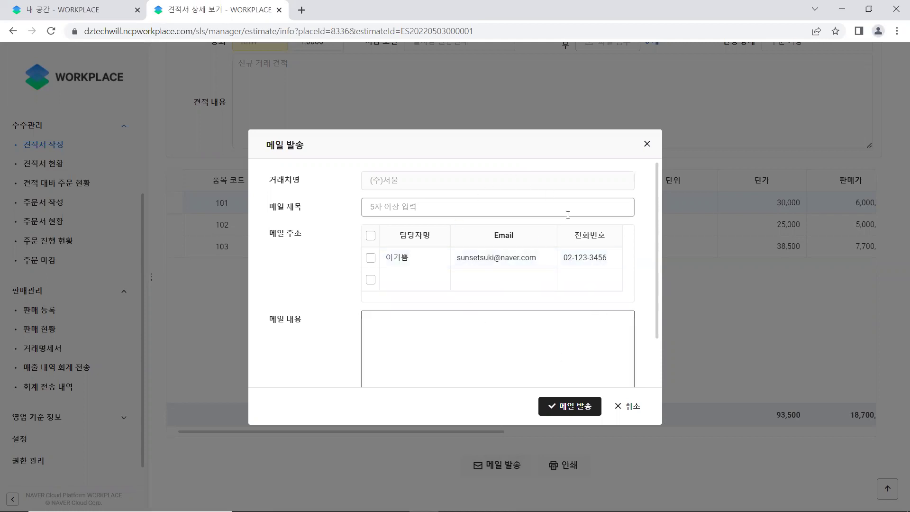
pyautogui.click(404, 207)
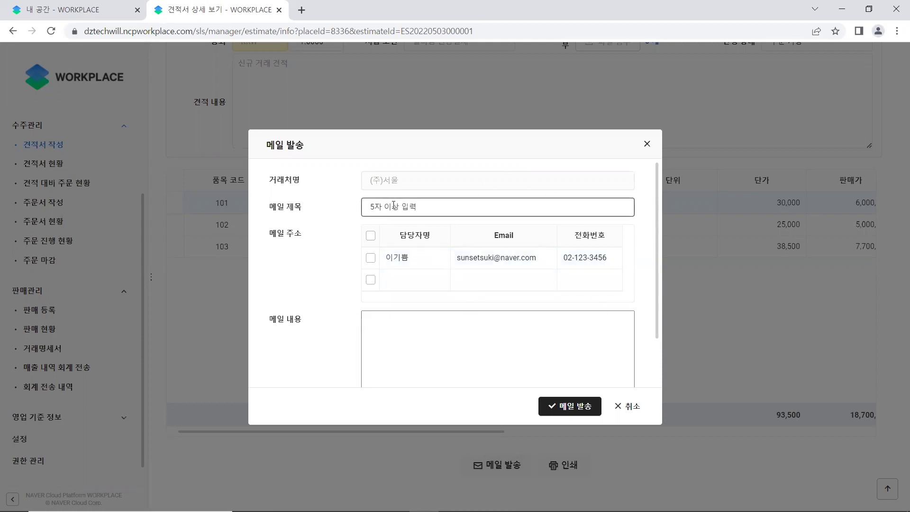
pyautogui.write('견적서')
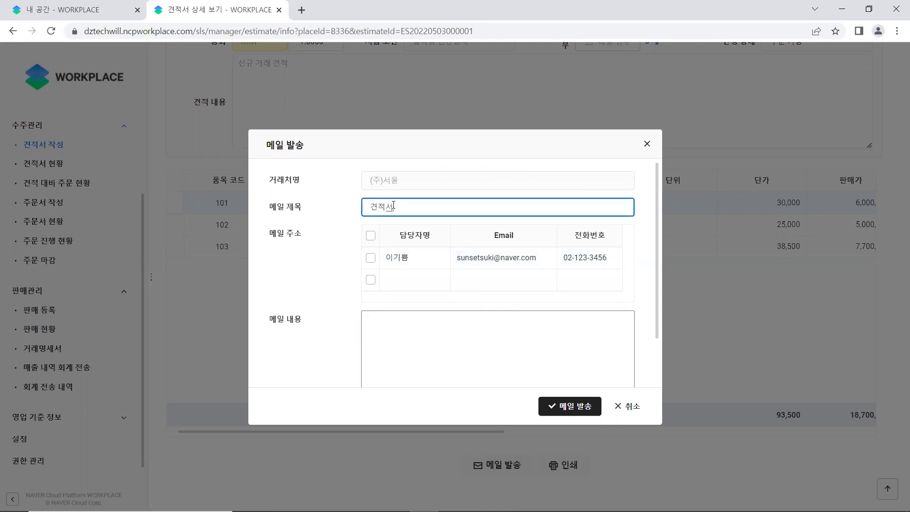
pyautogui.press('BackSpace')
pyautogui.press('BackSpace')
pyautogui.press('BackSpace')
pyautogui.press('BackSpace')
pyautogui.write('5월 견적서')
pyautogui.click(371, 258)
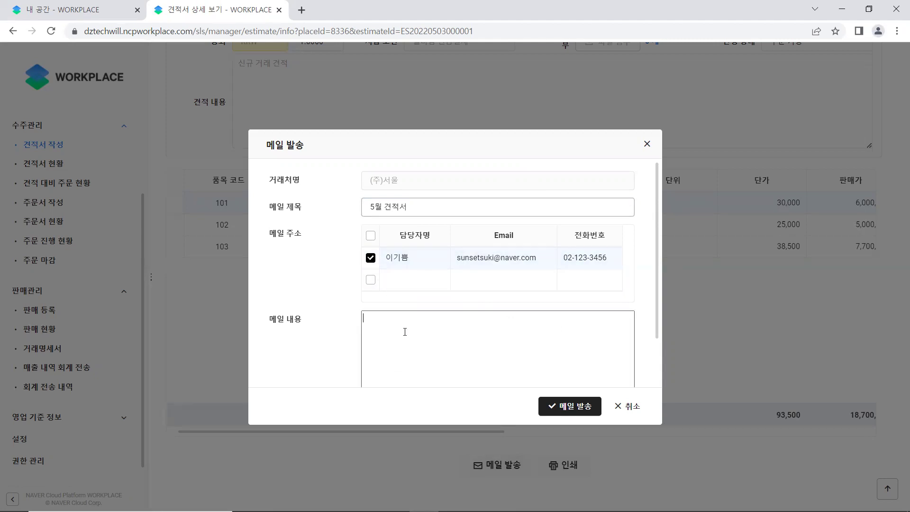
# Enter 신규견적 as the mail content (메일 내용) and send the estimate mail
pyautogui.write('신그')
pyautogui.write('ㅠ')
pyautogui.write('견적')
pyautogui.scroll(-2, 408, 322)
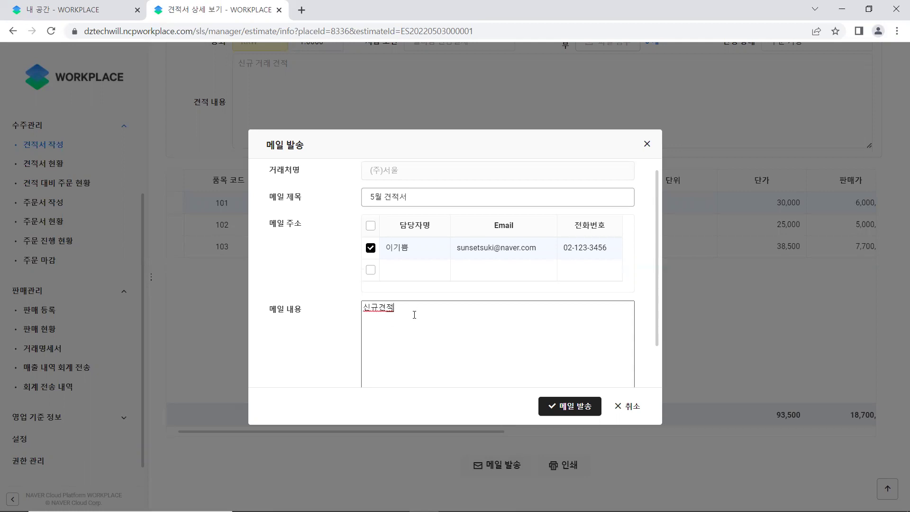
pyautogui.click(569, 406)
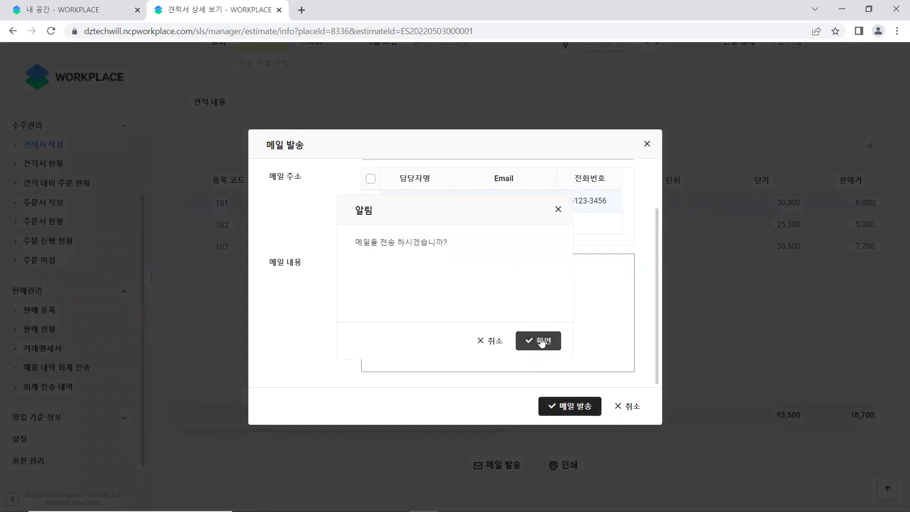
pyautogui.click(528, 346)
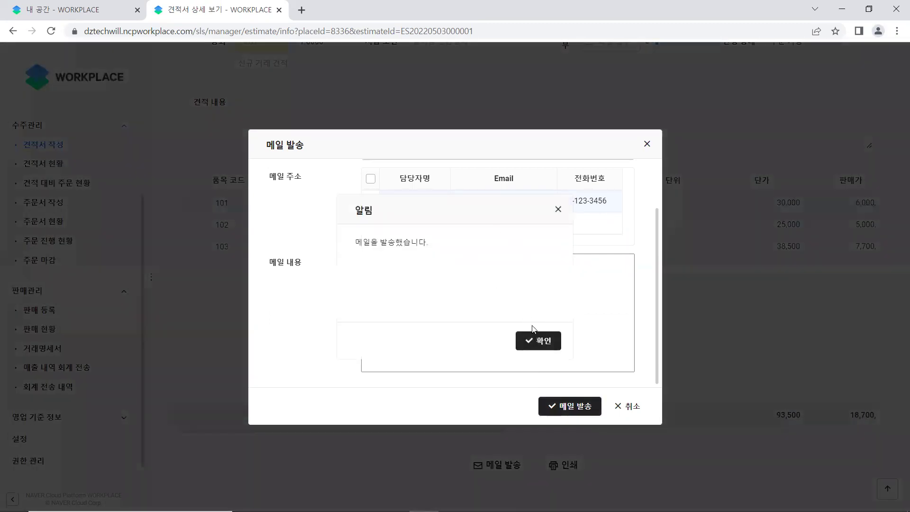
# Dismiss the mail notice and examine the estimate status (견적서 현황) and estimate-versus-order status (견적 대비 주문 현황) lists through their last columns
pyautogui.click(543, 343)
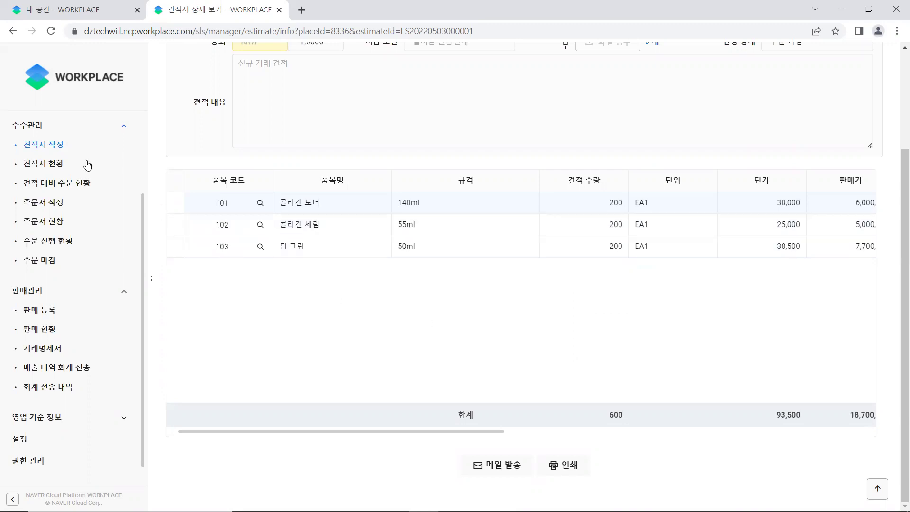
pyautogui.click(47, 168)
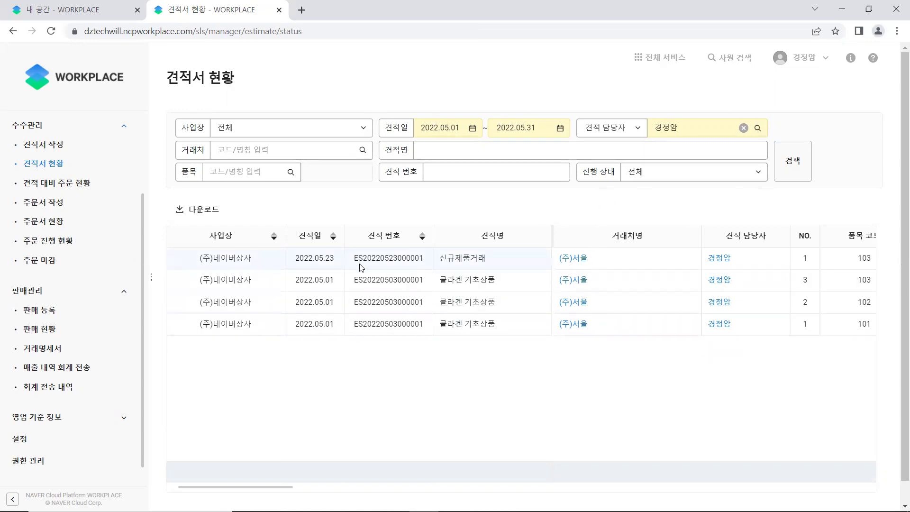
pyautogui.moveTo(268, 487); pyautogui.dragTo(840, 486)
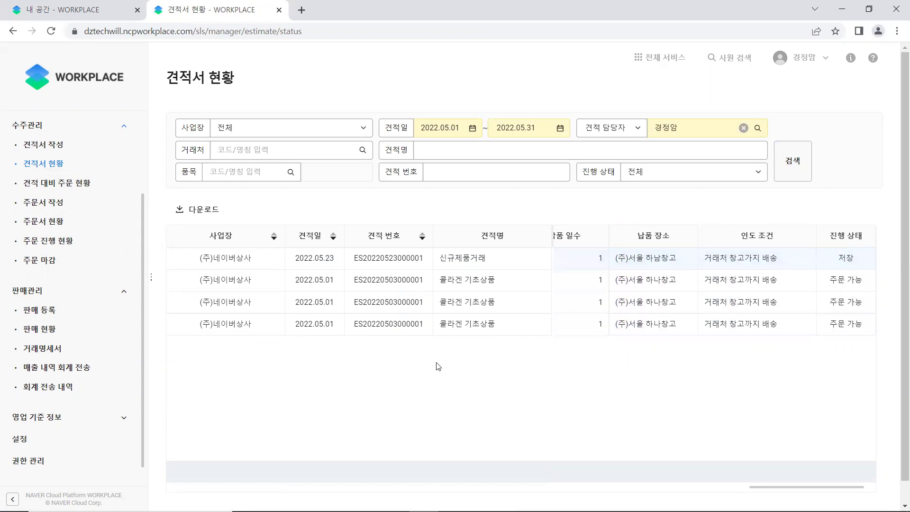
pyautogui.click(61, 188)
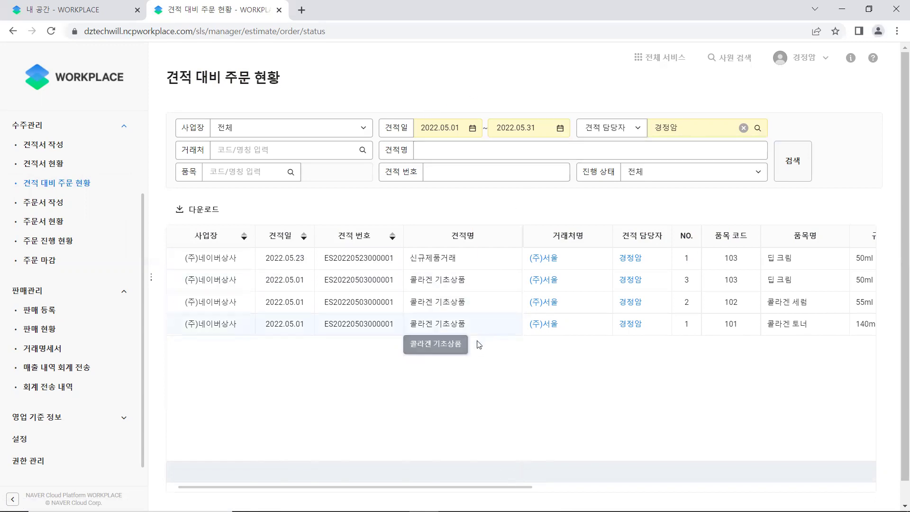
pyautogui.moveTo(480, 493); pyautogui.dragTo(813, 493)
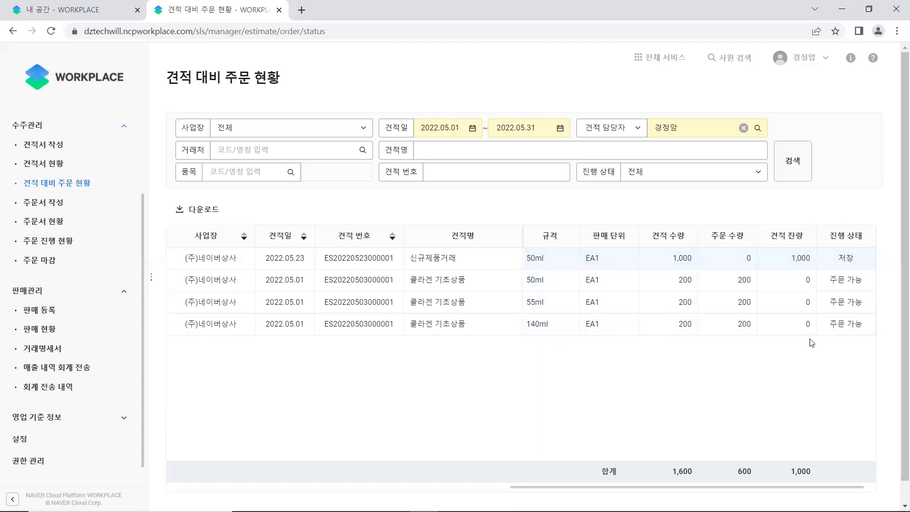
# Start a new order form (주문서 작성) with the unit price confirmation (단가 확정 여부) set to 확정
pyautogui.click(47, 205)
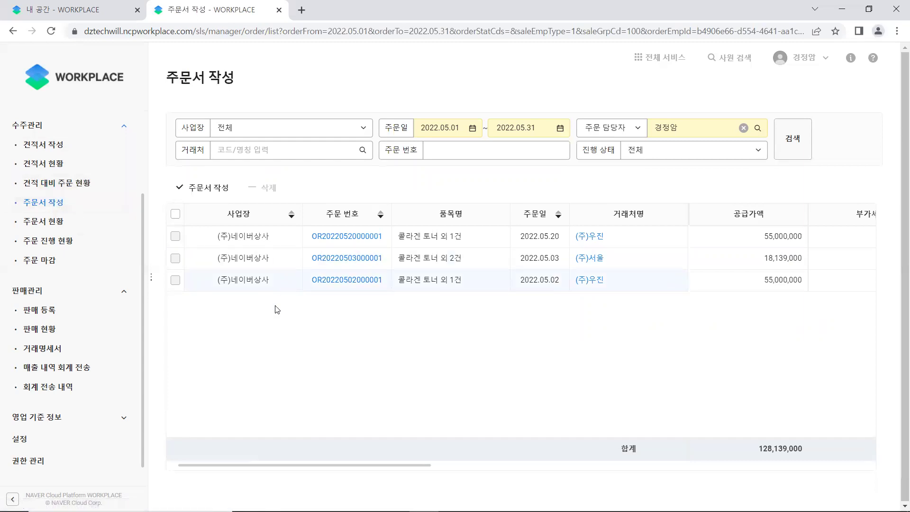
pyautogui.click(175, 190)
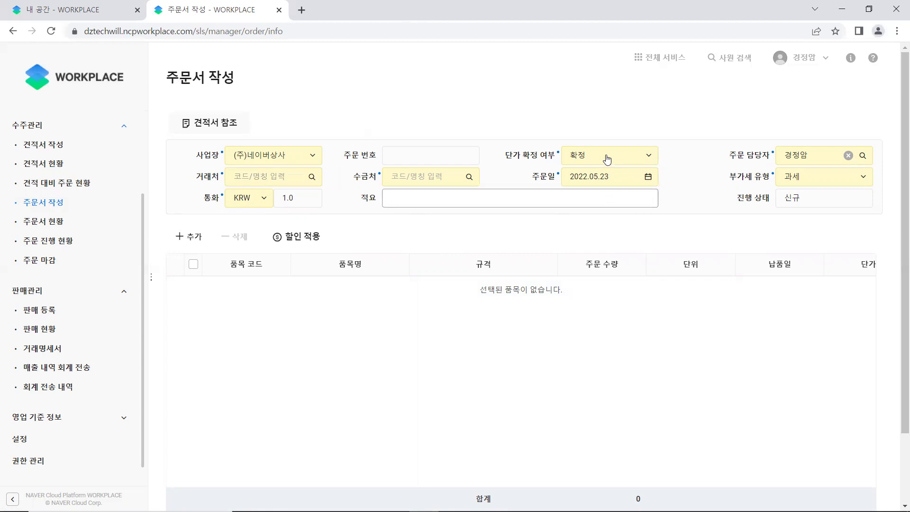
pyautogui.click(647, 157)
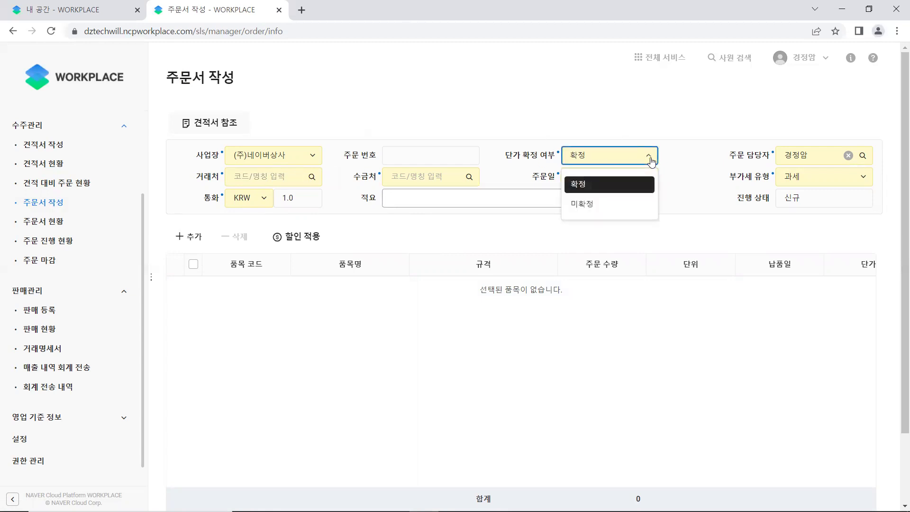
pyautogui.click(645, 184)
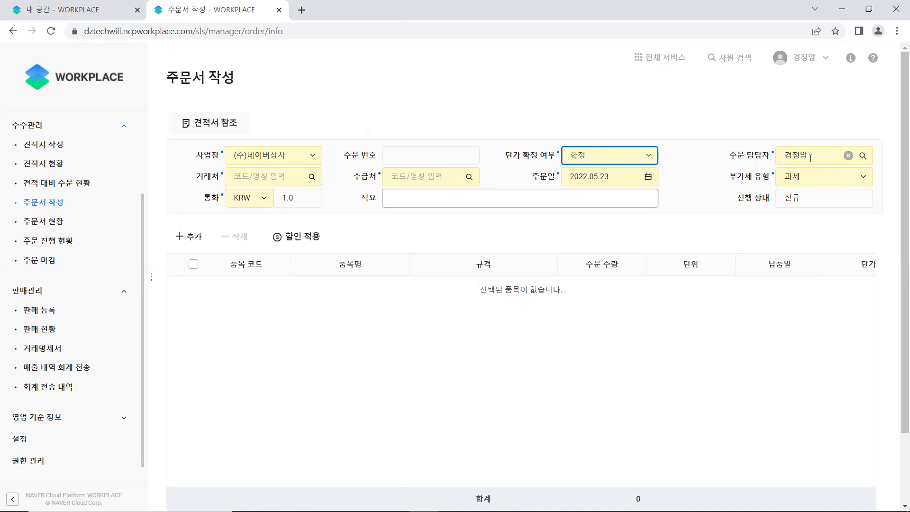
# Set the order's customer (거래처) to (주)서울 and its VAT type (부가세 유형) to 과세
pyautogui.click(311, 177)
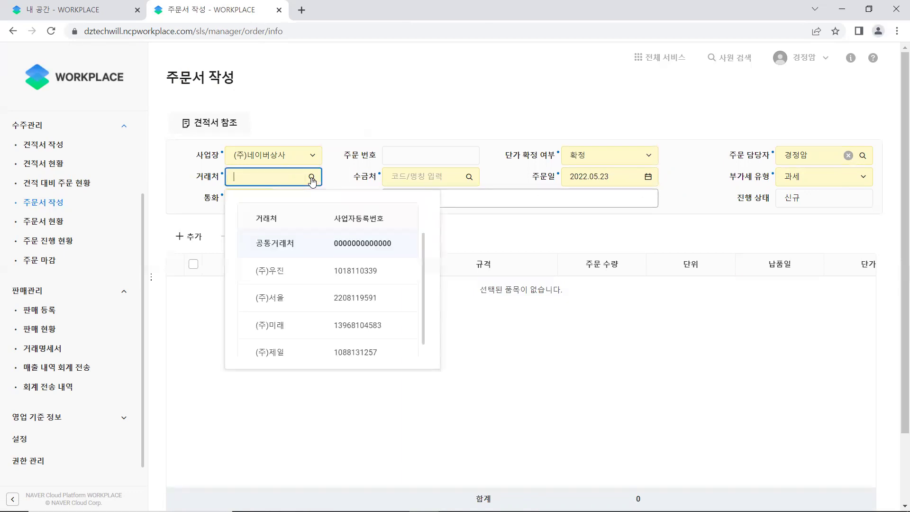
pyautogui.click(279, 301)
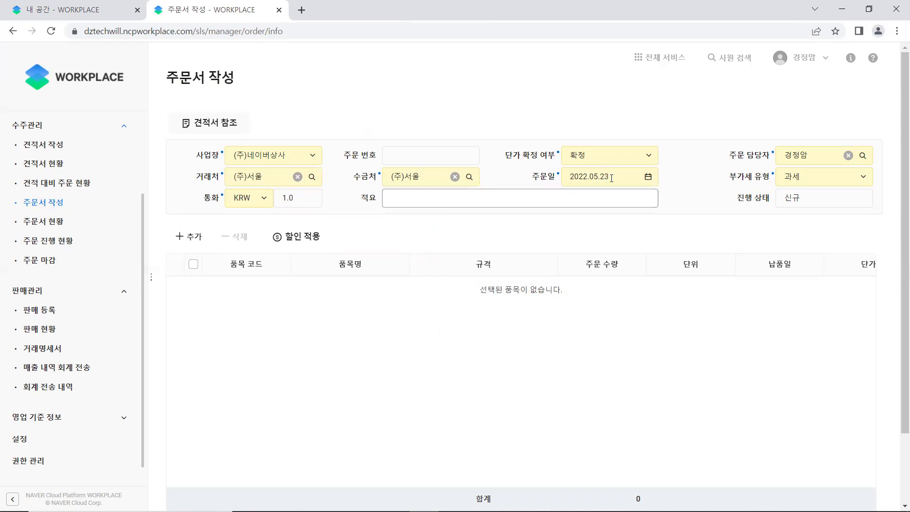
pyautogui.click(864, 179)
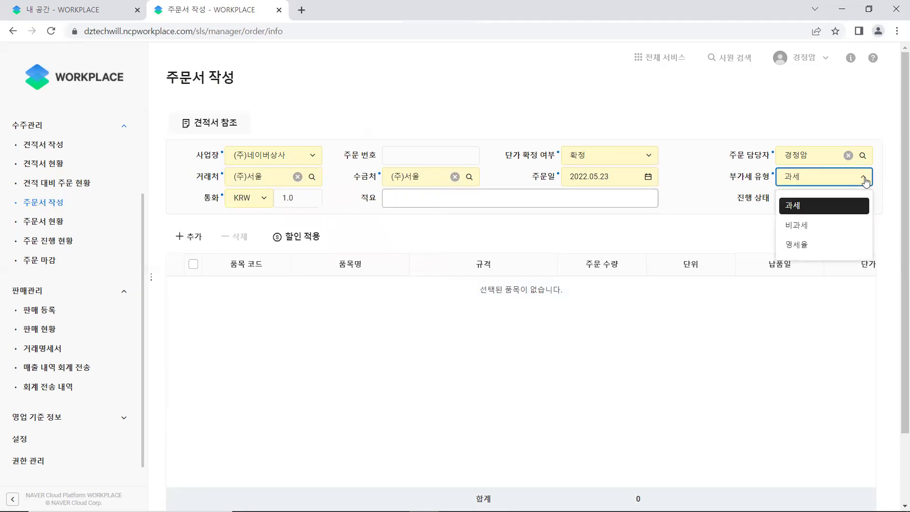
pyautogui.click(818, 207)
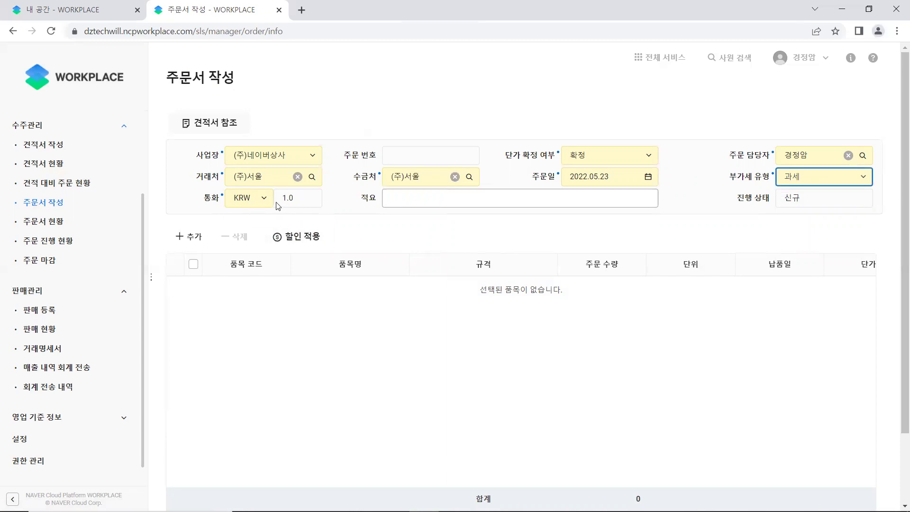
pyautogui.click(418, 198)
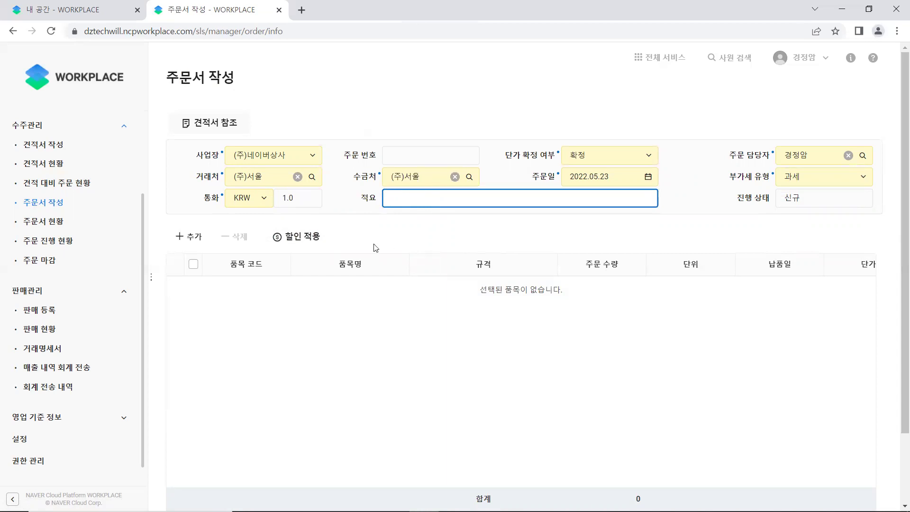
# Add item 103 딥 크림 to the order with an order quantity (주문 수량) of 500
pyautogui.click(184, 240)
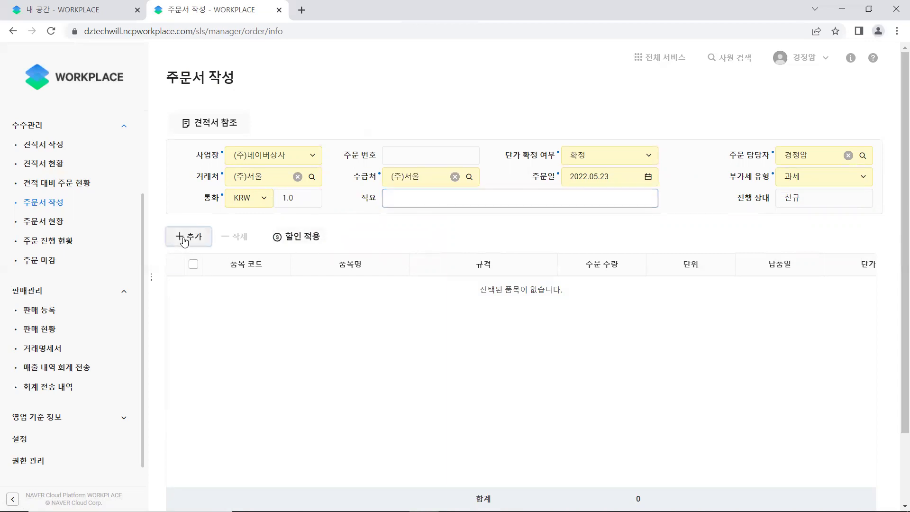
pyautogui.click(241, 405)
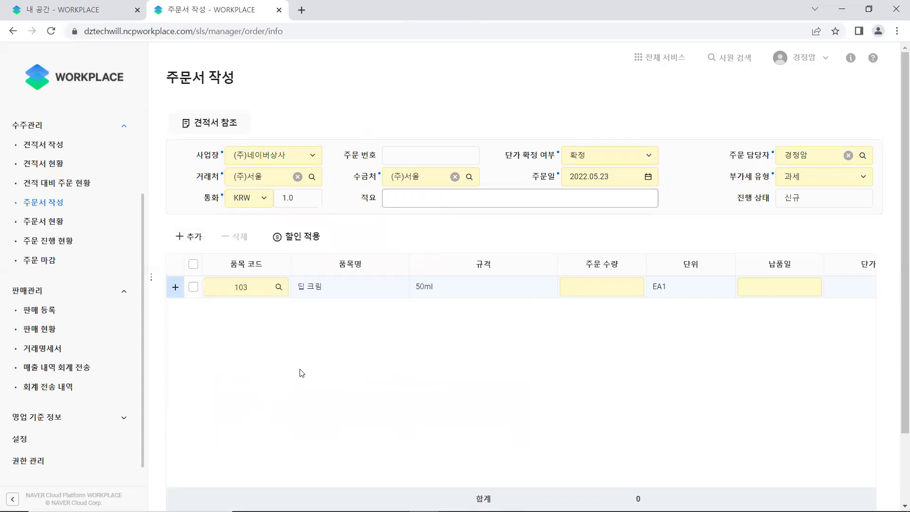
pyautogui.click(630, 287)
pyautogui.write('500')
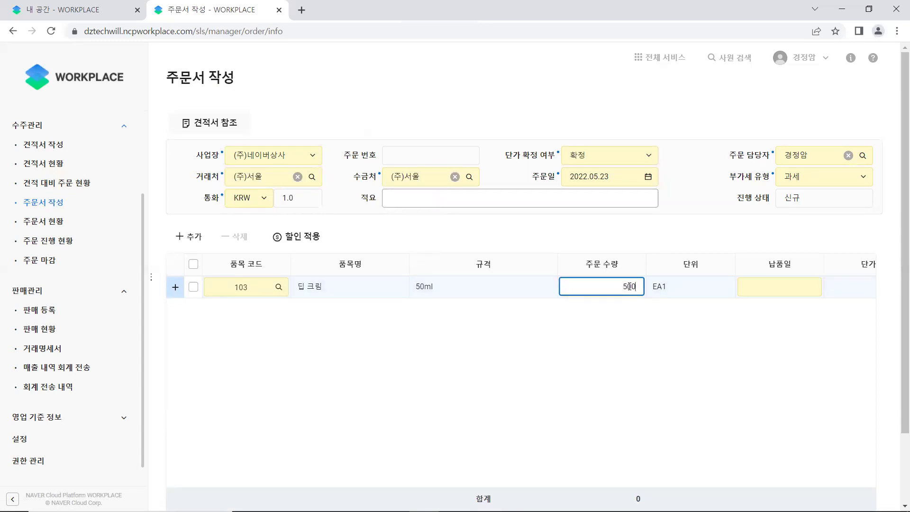
pyautogui.press('Return')
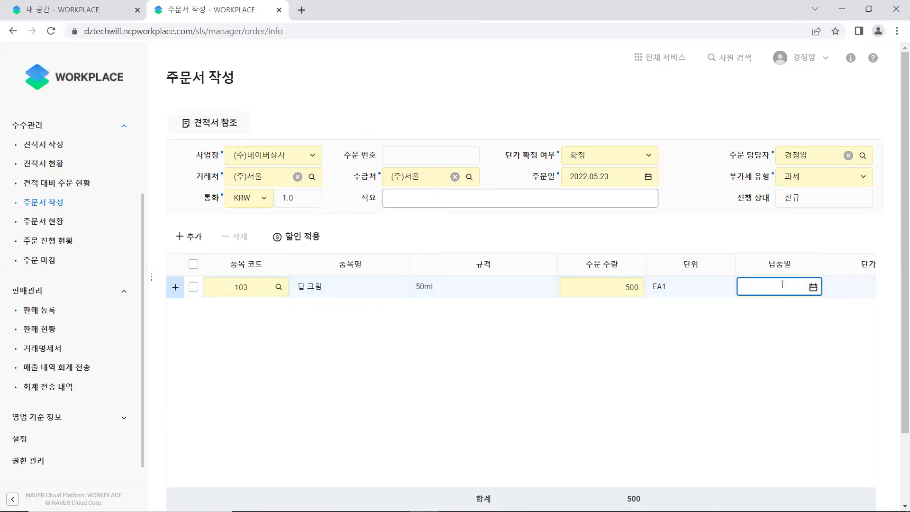
# Set the 딥 크림 line's delivery date (납품일) to 2022.05.25
pyautogui.write('2022')
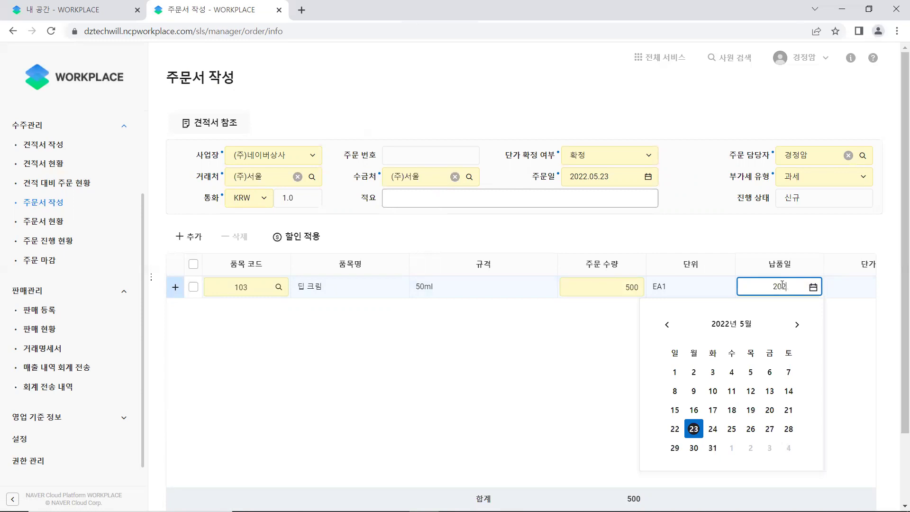
pyautogui.write('0525')
pyautogui.press('Return')
pyautogui.click(783, 288)
pyautogui.click(813, 287)
pyautogui.click(734, 430)
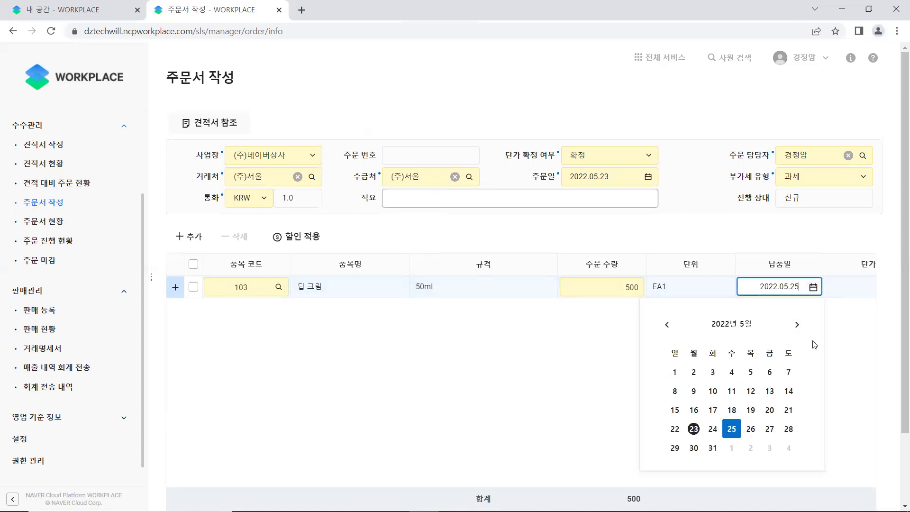
pyautogui.click(837, 290)
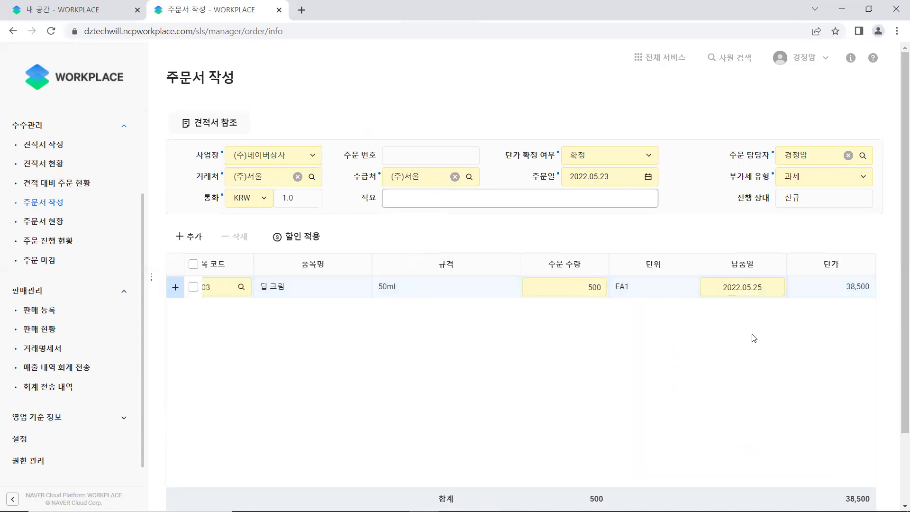
# Examine the order line's amount columns and the bulk discount (할인 적용) options without applying a discount
pyautogui.scroll(-2, 754, 337)
pyautogui.moveTo(583, 433); pyautogui.dragTo(853, 454)
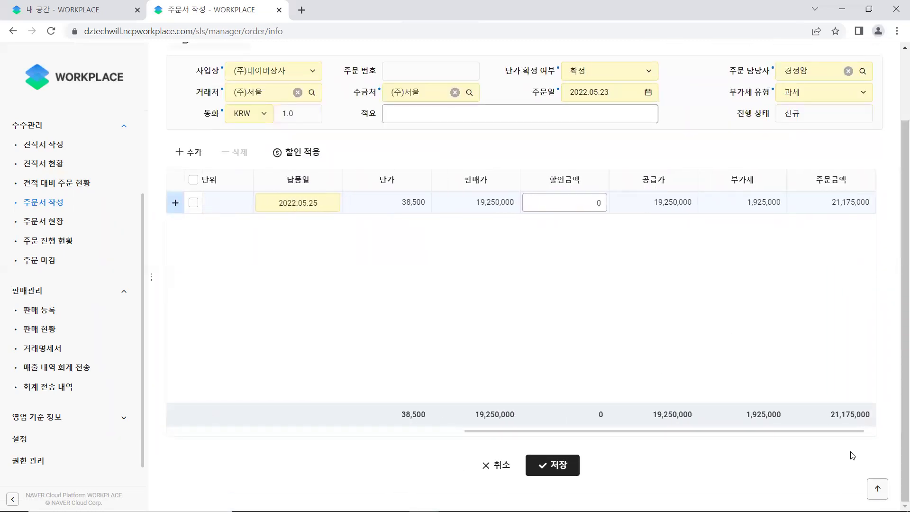
pyautogui.click(572, 203)
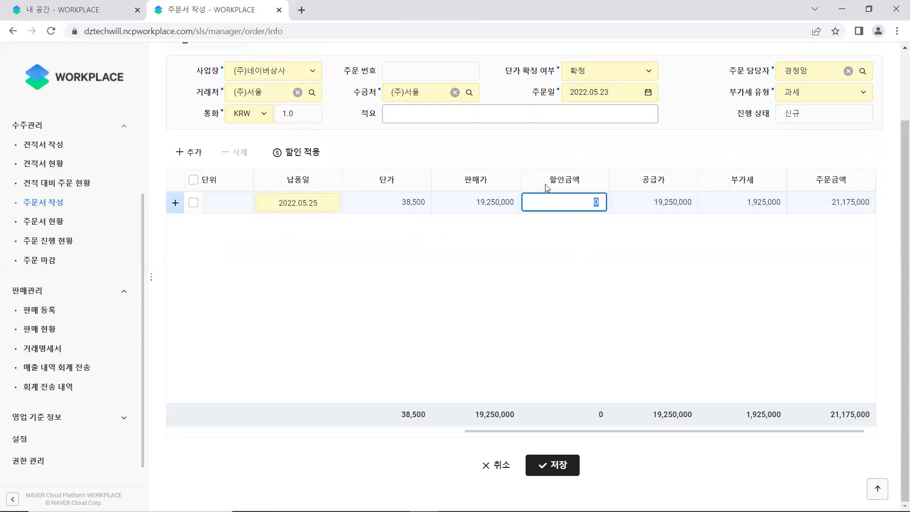
pyautogui.click(317, 156)
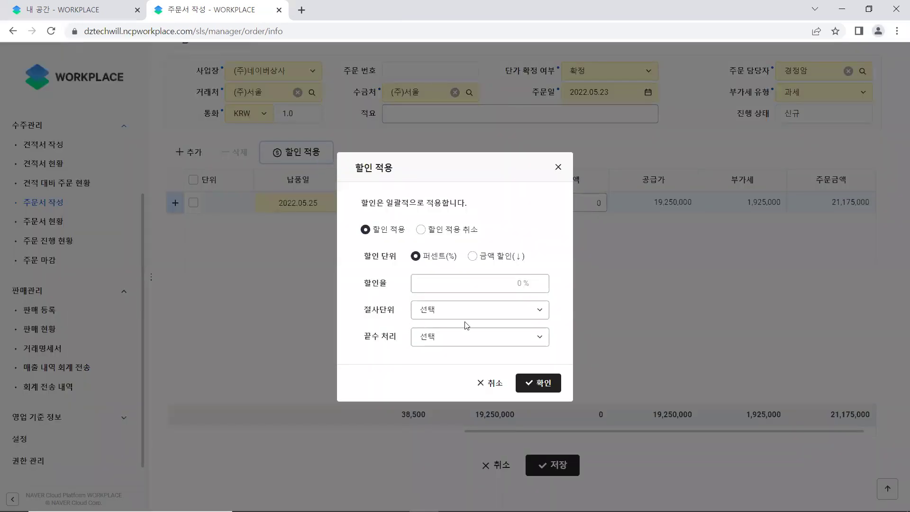
pyautogui.click(558, 167)
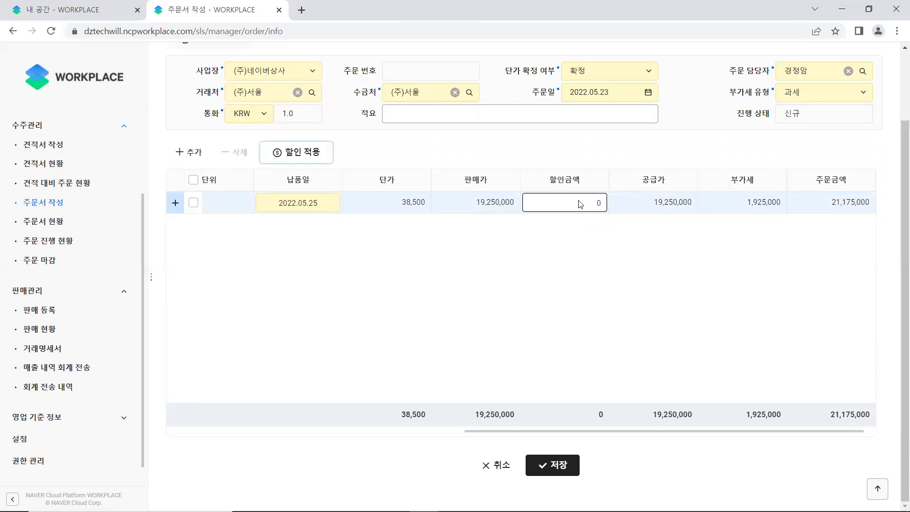
# Save the new order, leaving the line's discount amount (할인금액) at 0
pyautogui.click(581, 205)
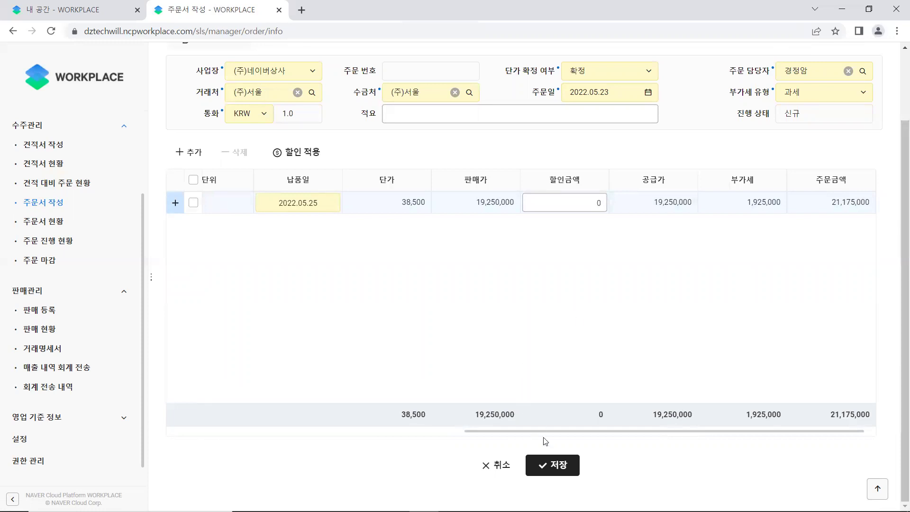
pyautogui.click(556, 464)
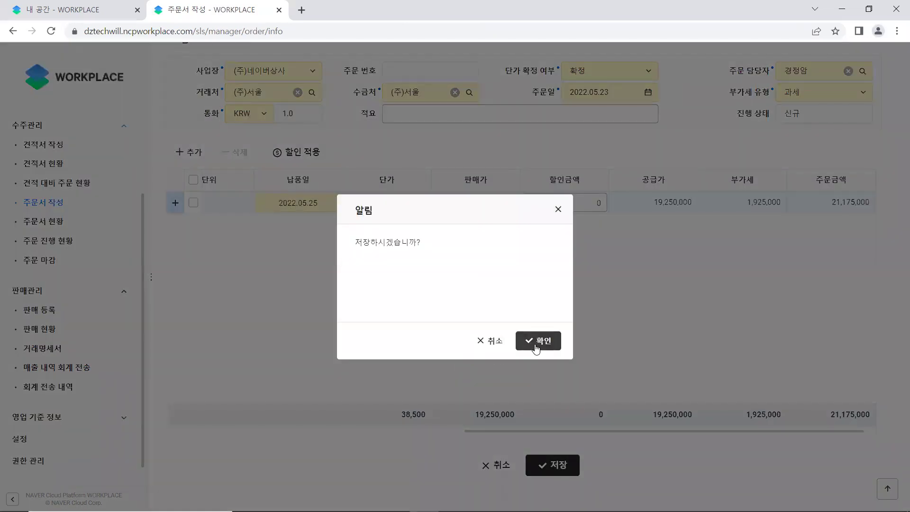
pyautogui.click(536, 348)
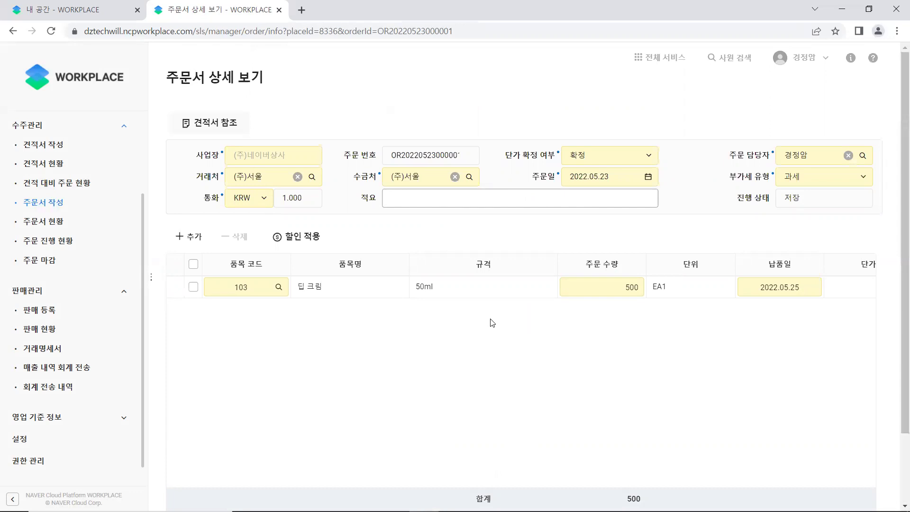
# Search the order's estimate reference (견적서 참조) for estimates of customer (주)서울 and examine the listed columns
pyautogui.click(211, 124)
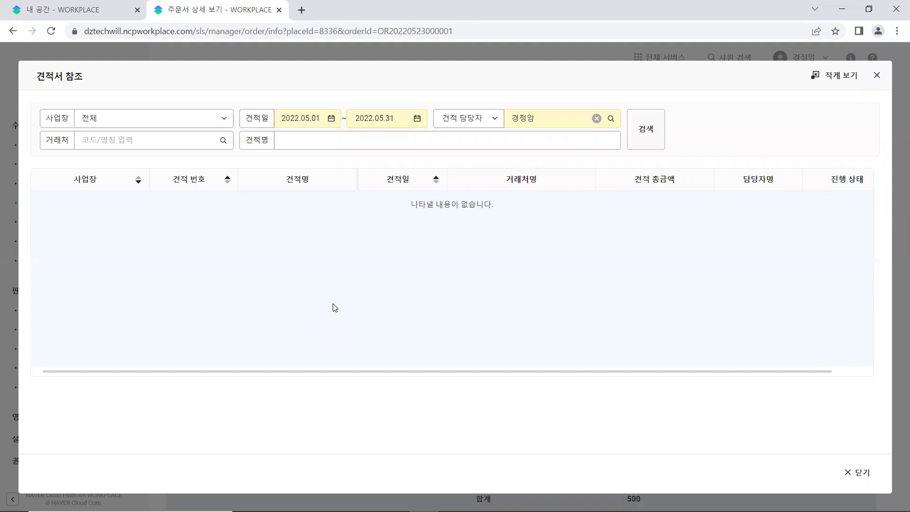
pyautogui.click(316, 142)
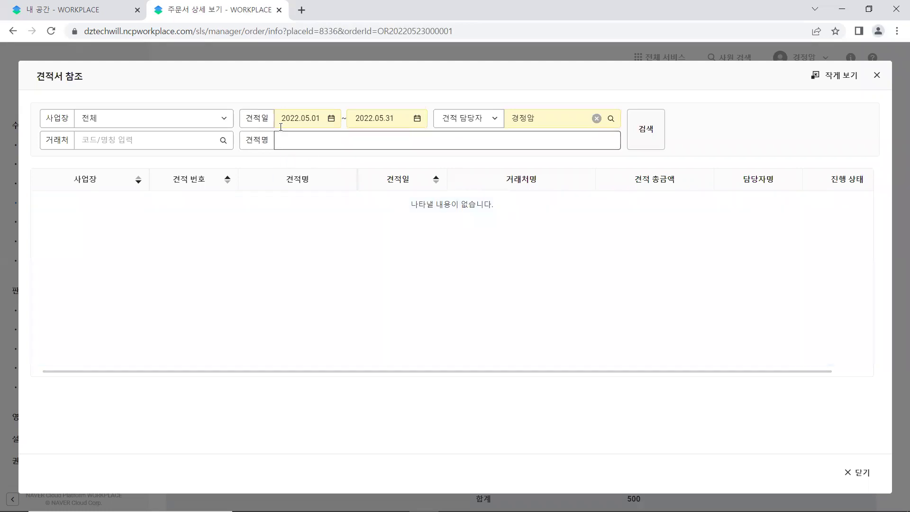
pyautogui.click(405, 103)
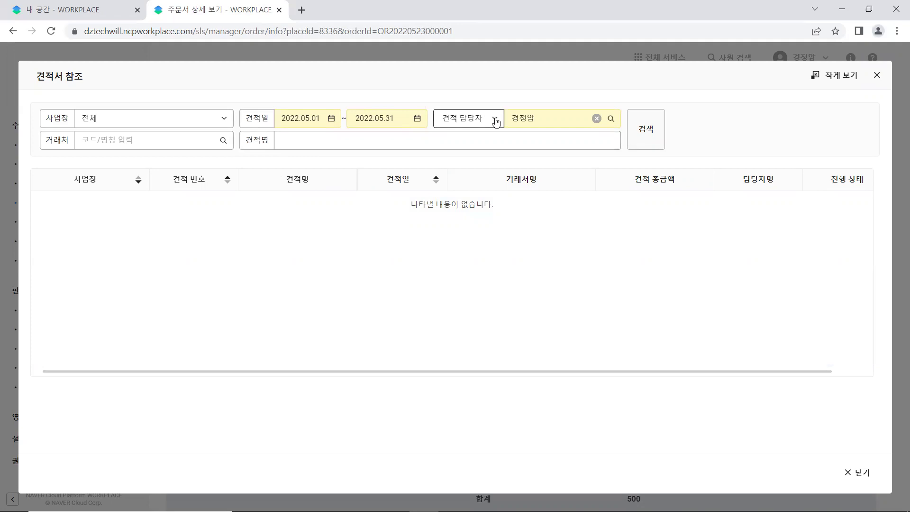
pyautogui.click(225, 145)
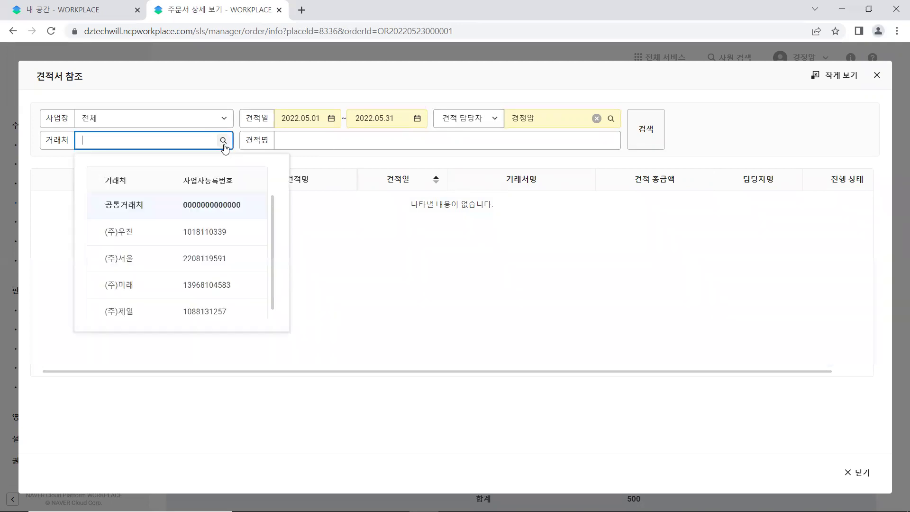
pyautogui.click(147, 264)
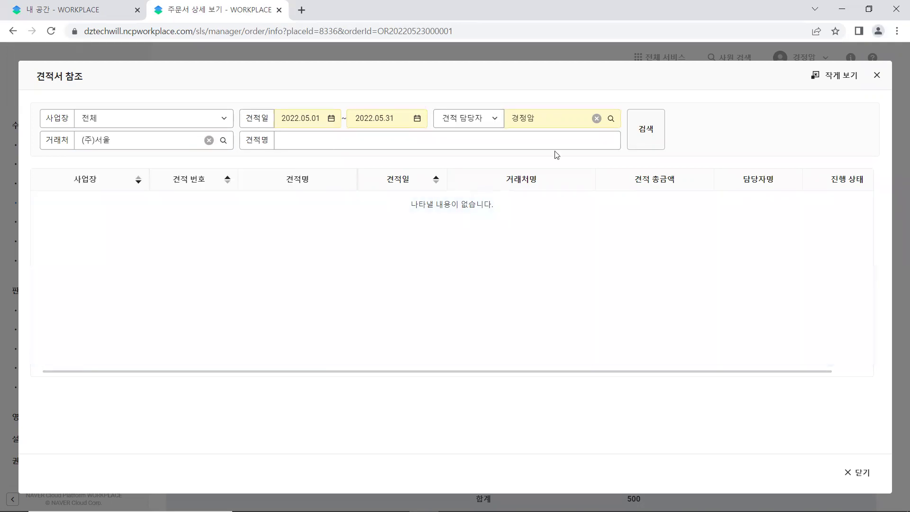
pyautogui.click(653, 129)
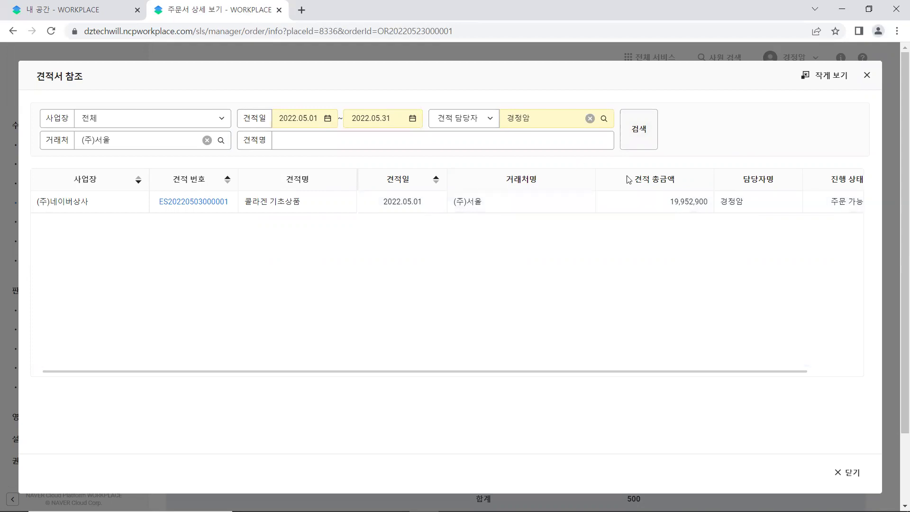
pyautogui.moveTo(649, 372); pyautogui.dragTo(781, 368)
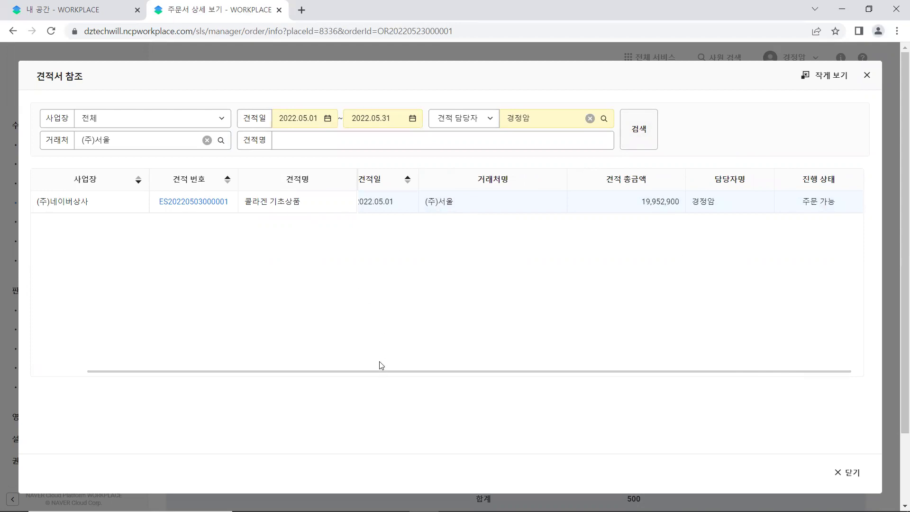
# Load (주)서울's 콜라겐 기초상품 estimate into the order and delete the 콜라겐 토너 and 콜라겐 세럼 lines
pyautogui.moveTo(386, 375); pyautogui.dragTo(301, 370)
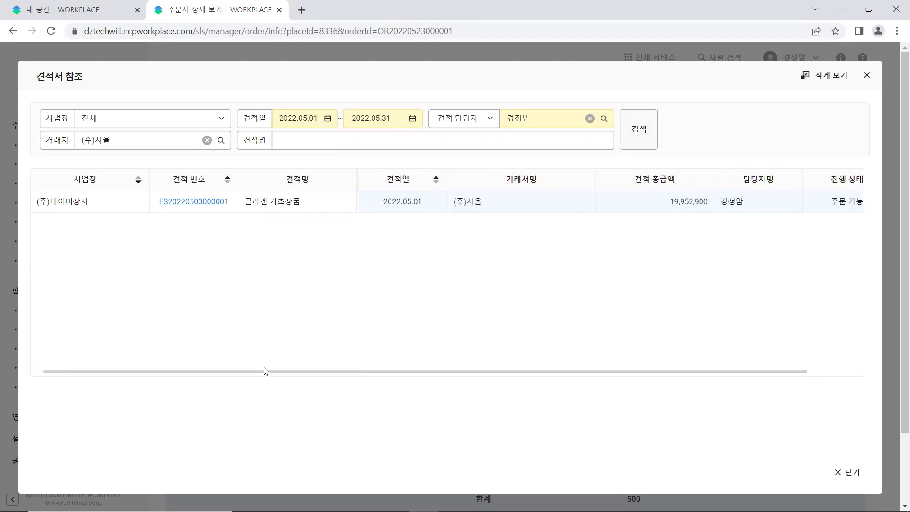
pyautogui.click(205, 202)
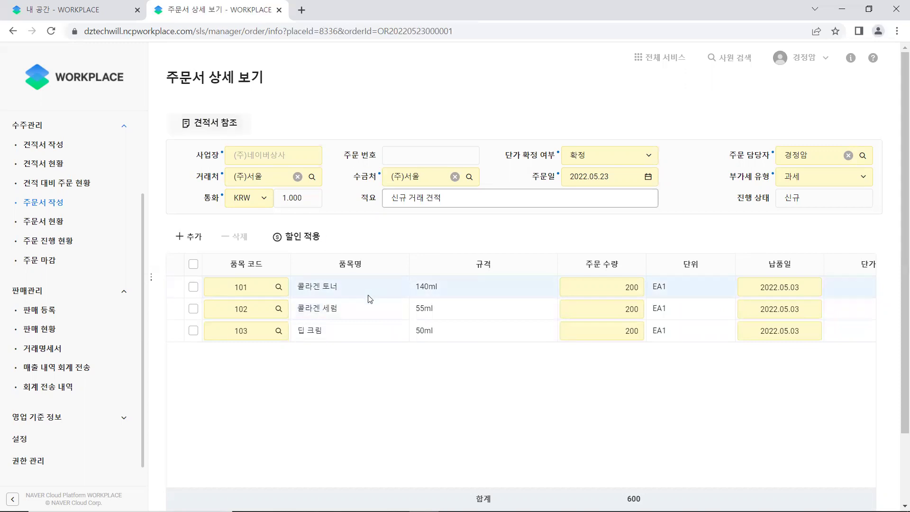
pyautogui.click(193, 290)
pyautogui.click(193, 309)
pyautogui.click(230, 241)
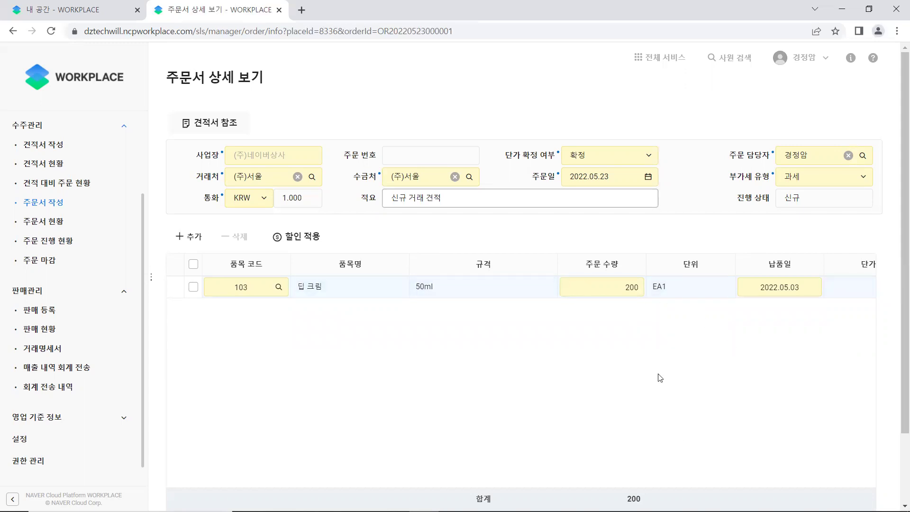
# Save the order containing only the 딥 크림 line and approve (승인) it
pyautogui.scroll(-2, 654, 374)
pyautogui.moveTo(558, 432); pyautogui.dragTo(858, 432)
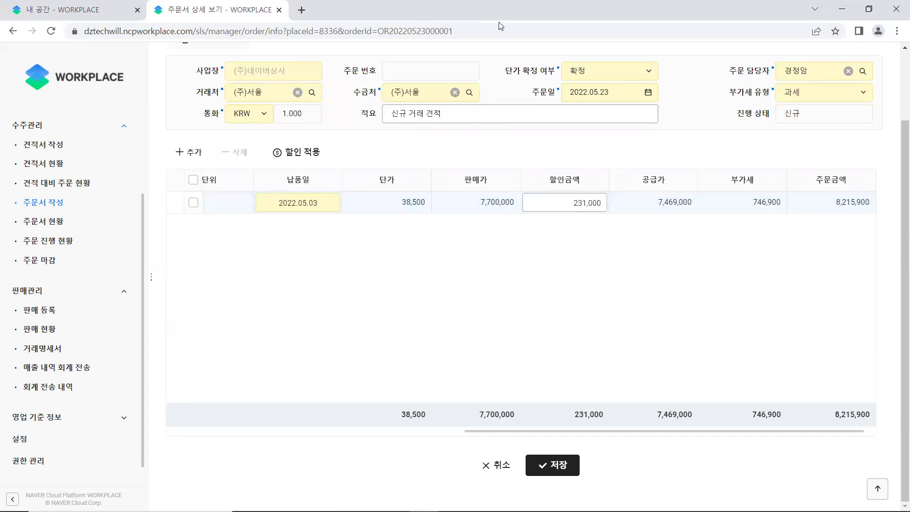
pyautogui.click(553, 467)
pyautogui.click(554, 346)
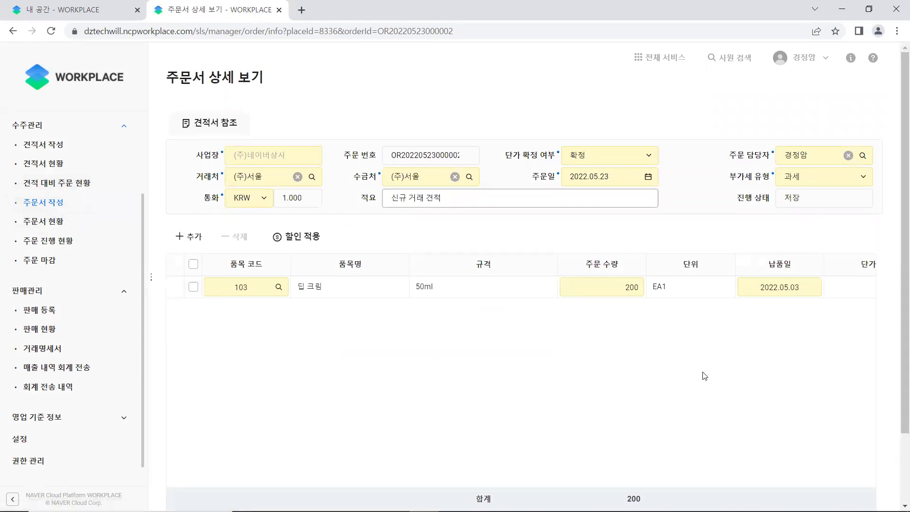
pyautogui.scroll(-2, 703, 376)
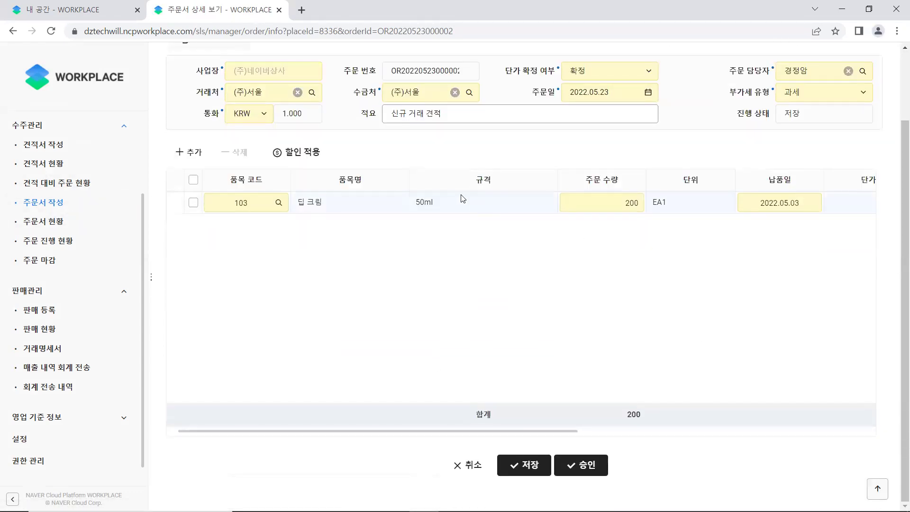
pyautogui.click(588, 467)
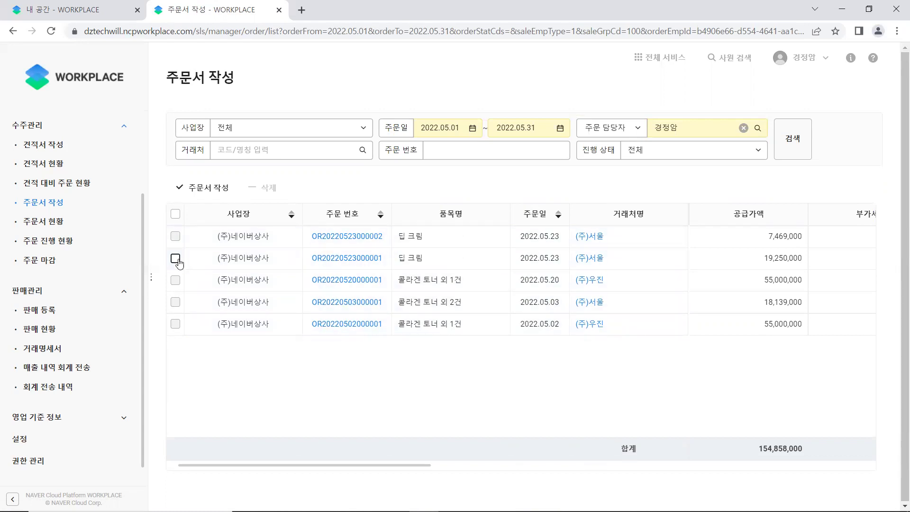
# Examine each order's progress status (진행 상태) in the order list and check which order can be selected for deletion
pyautogui.moveTo(424, 466); pyautogui.dragTo(896, 468)
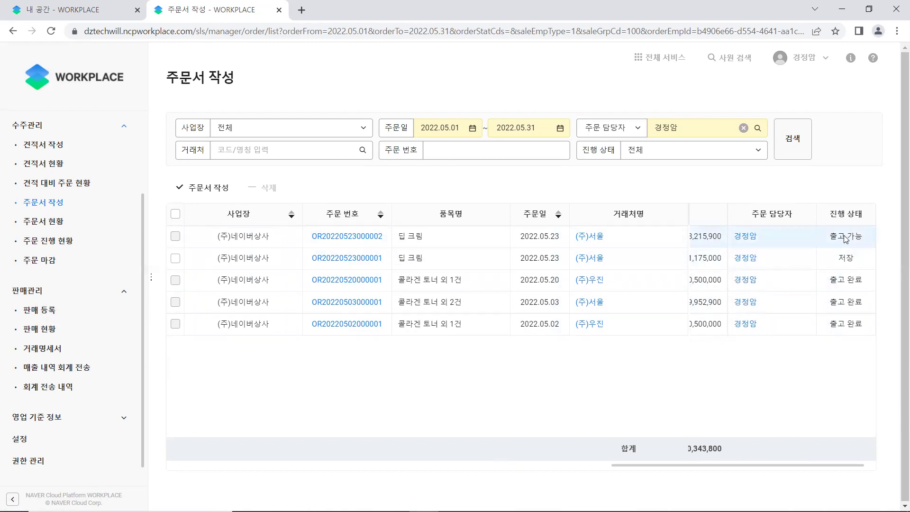
pyautogui.moveTo(787, 470); pyautogui.dragTo(332, 406)
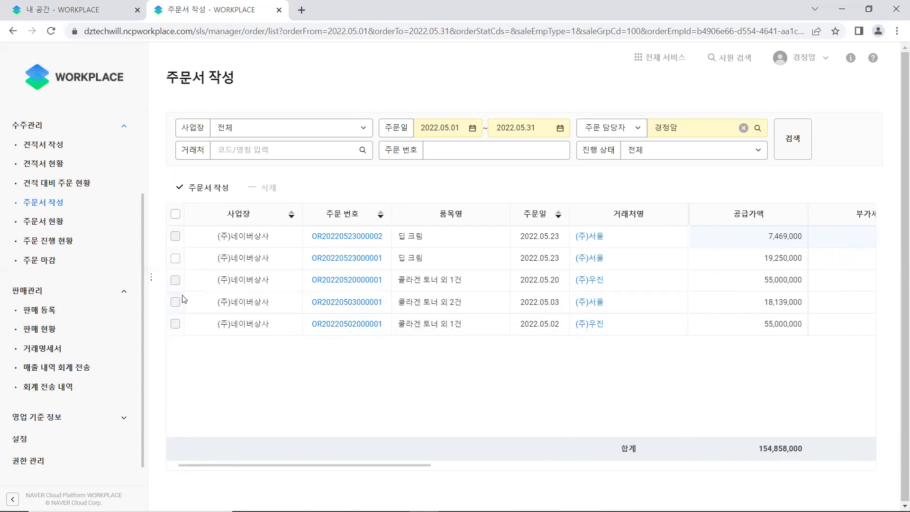
pyautogui.click(175, 260)
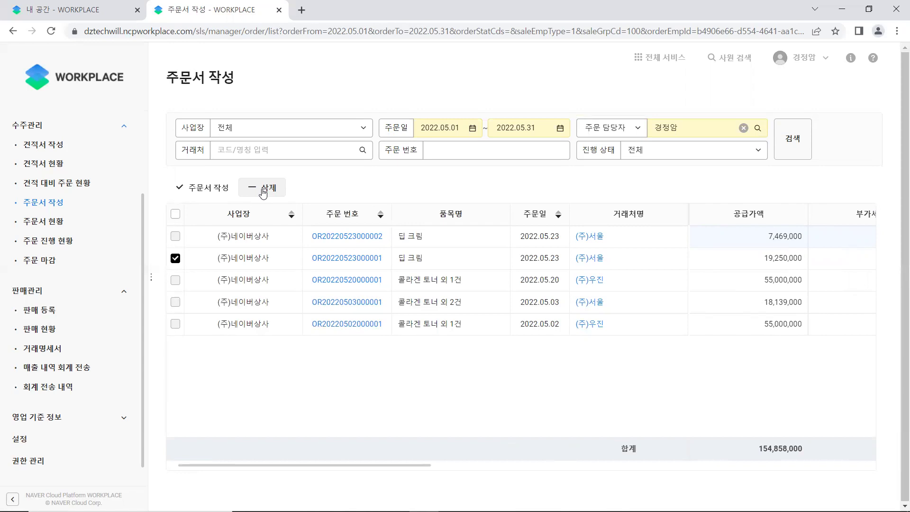
pyautogui.click(176, 258)
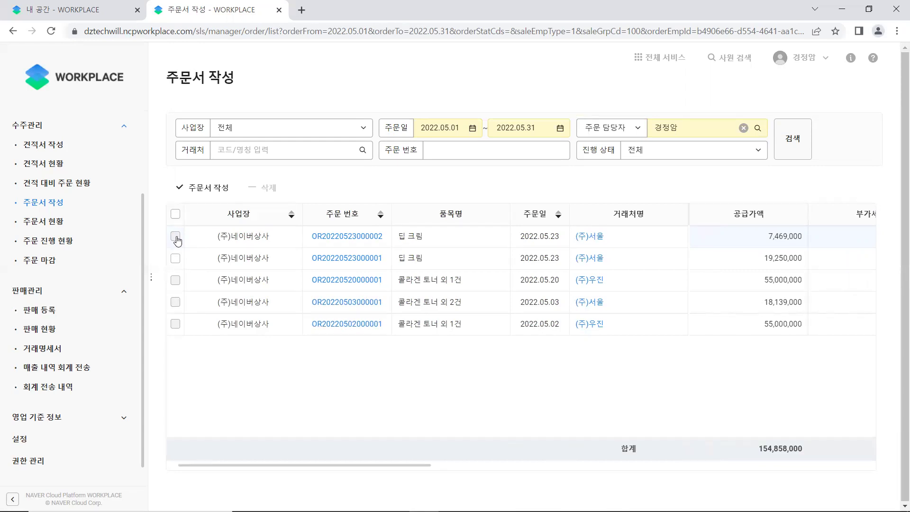
# Open the order report (주문서 현황) and examine its estimate number, discount, order amount, sales and unsold amount (미판매금액) columns
pyautogui.scroll(3, 86, 257)
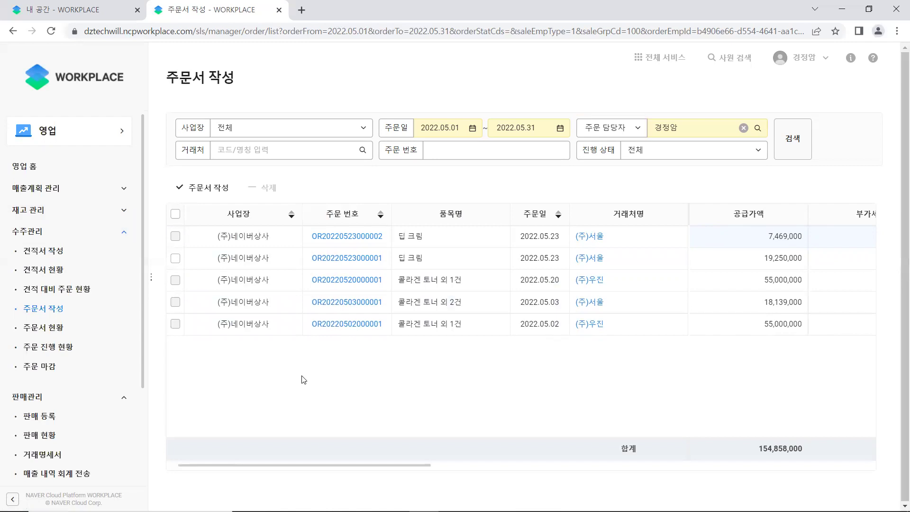
pyautogui.click(58, 334)
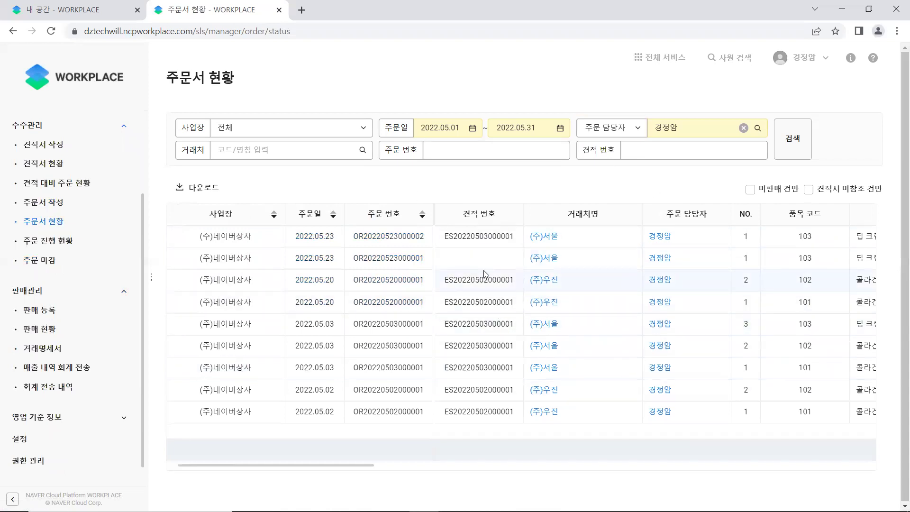
pyautogui.moveTo(363, 468); pyautogui.dragTo(347, 482)
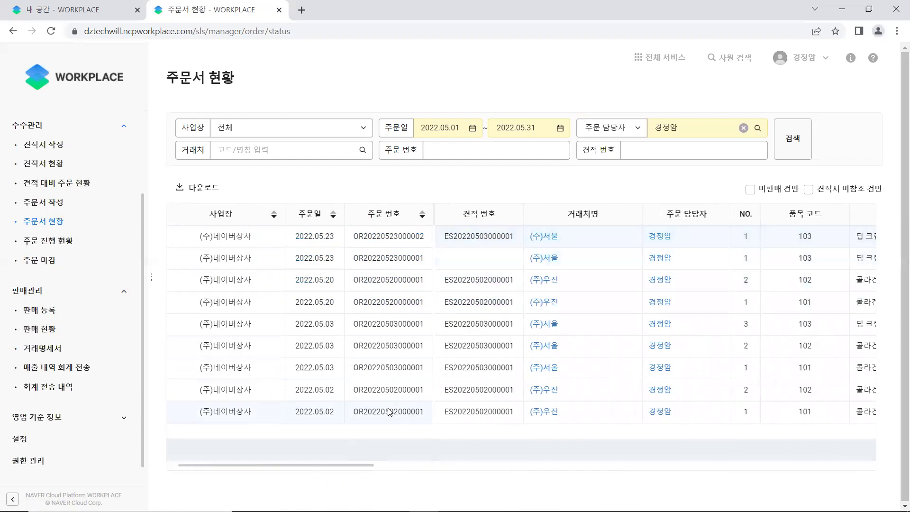
pyautogui.moveTo(367, 470); pyautogui.dragTo(722, 478)
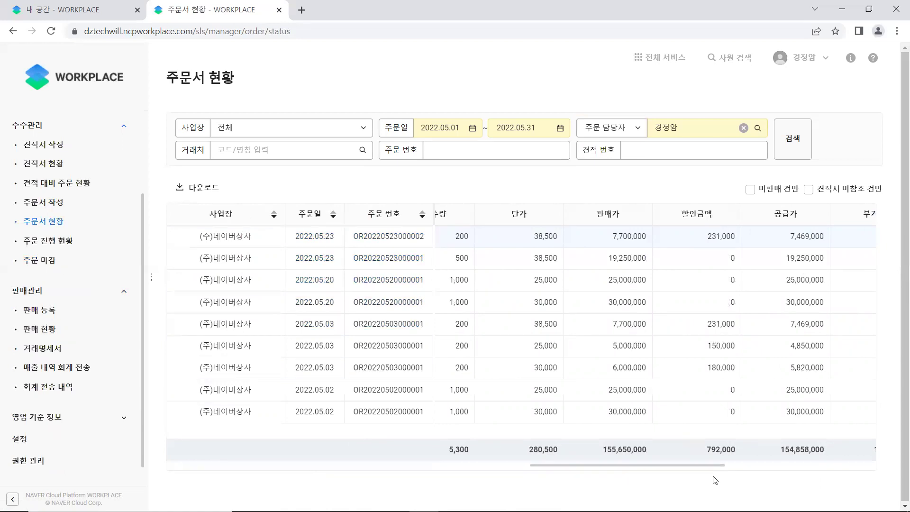
pyautogui.moveTo(692, 467); pyautogui.dragTo(865, 468)
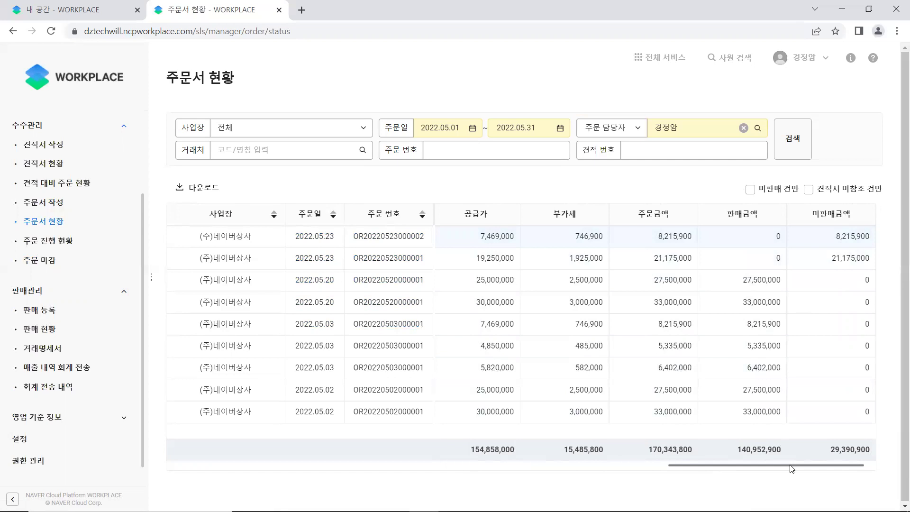
pyautogui.moveTo(793, 468); pyautogui.dragTo(225, 455)
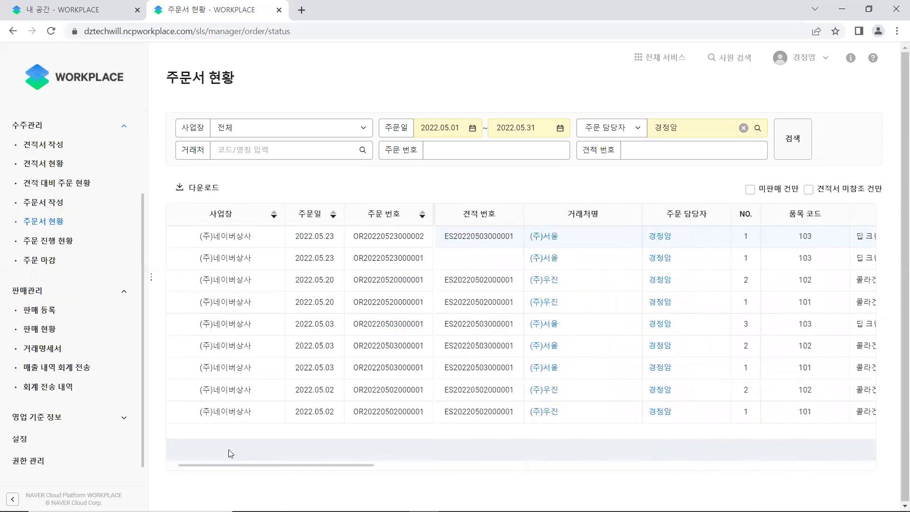
# Open (주)서울's unapproved order for 500 딥 크림 from the order entry list (주문서 작성) and save it again
pyautogui.click(45, 205)
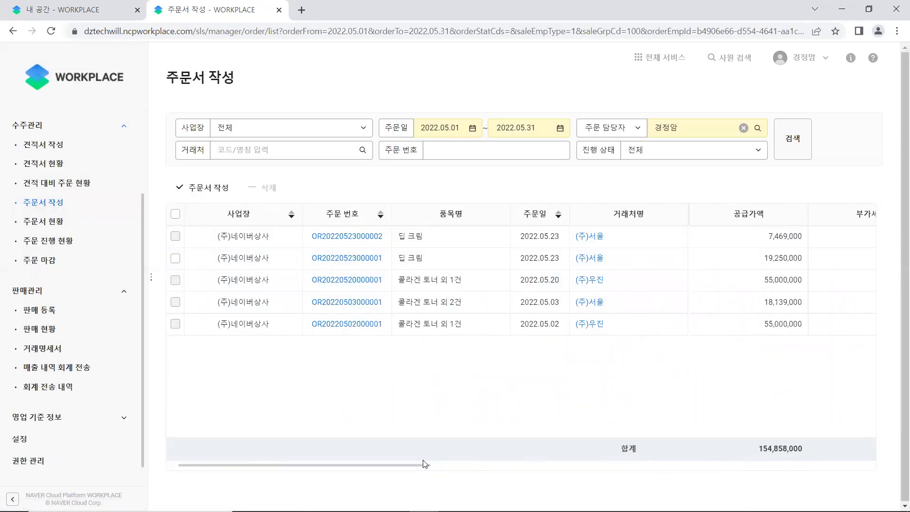
pyautogui.click(339, 259)
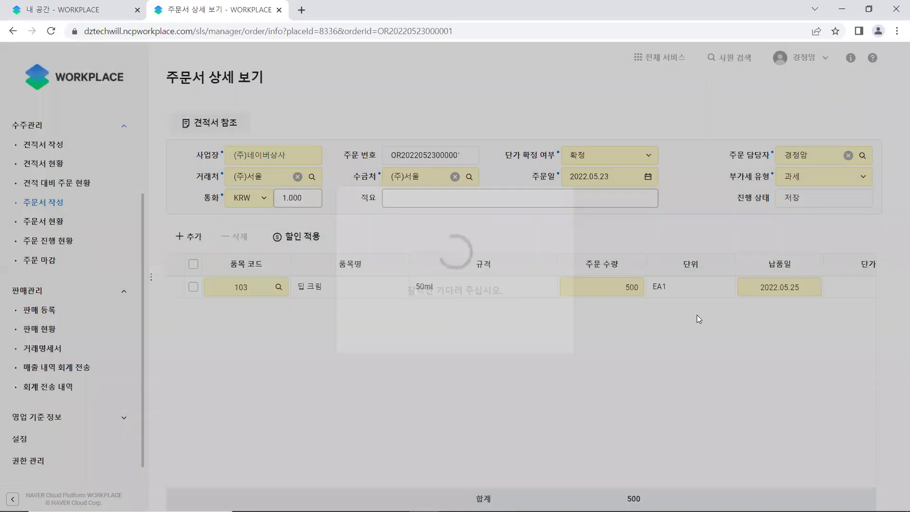
pyautogui.scroll(-2, 593, 332)
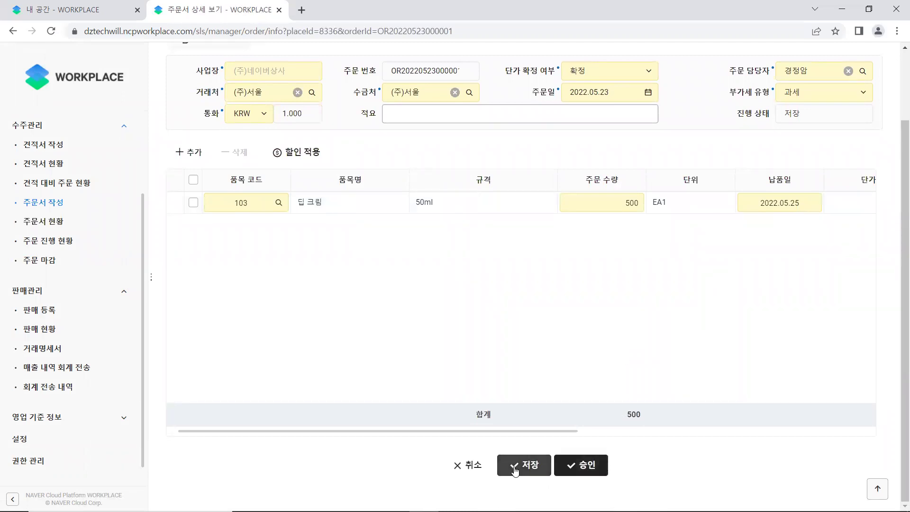
pyautogui.click(531, 468)
pyautogui.click(544, 346)
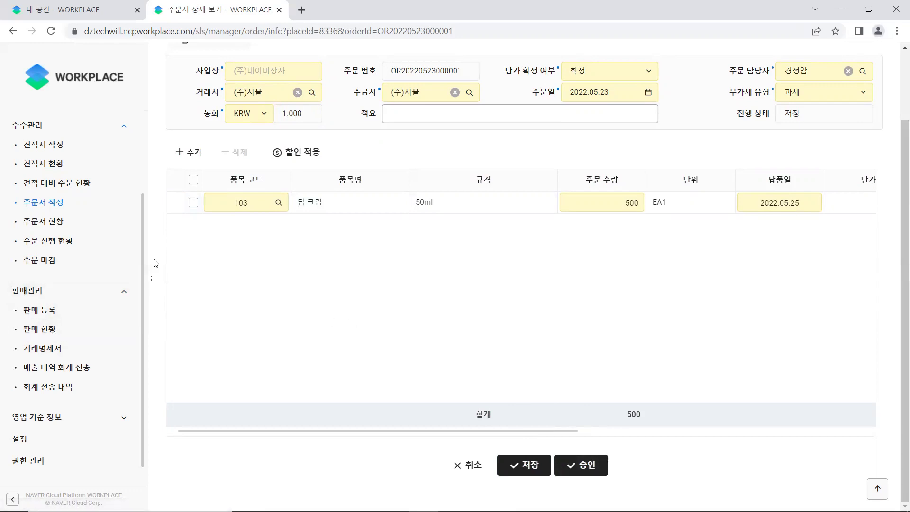
# Open the order progress report (주문 진행 현황) and examine its progress status, sales quantity, sales amount and revenue (매출금액) columns
pyautogui.click(57, 244)
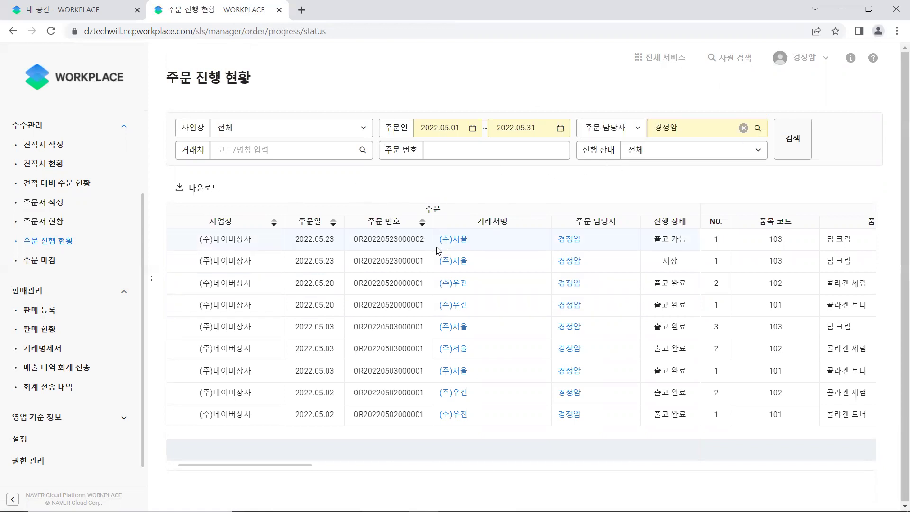
pyautogui.moveTo(300, 469); pyautogui.dragTo(776, 465)
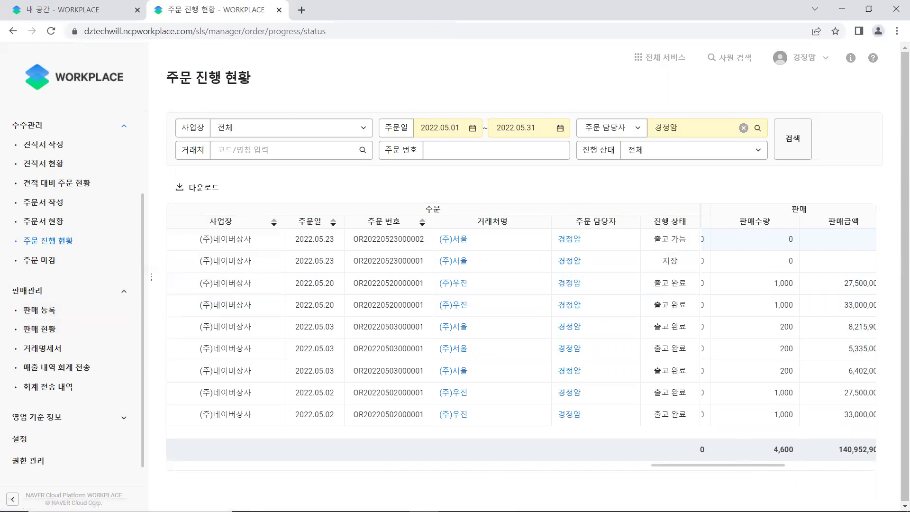
pyautogui.moveTo(771, 468); pyautogui.dragTo(848, 469)
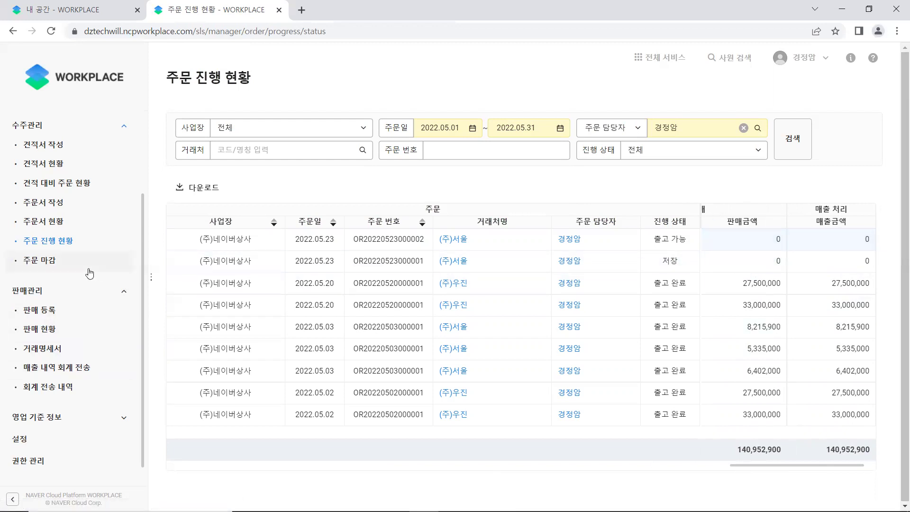
# Open order closing (주문 마감), examine the remaining quantity, closing and progress status columns, and check the closing options for the 200-unit 딥 크림 order
pyautogui.click(51, 268)
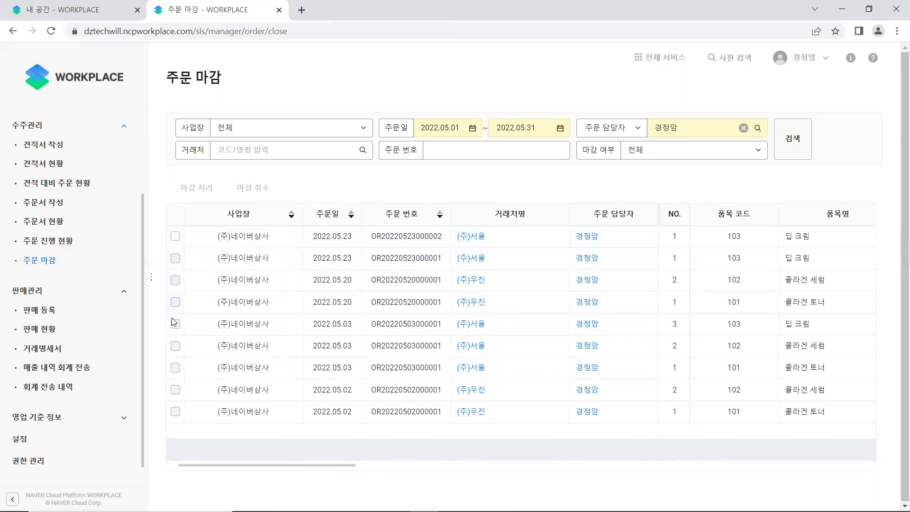
pyautogui.moveTo(308, 468); pyautogui.dragTo(827, 478)
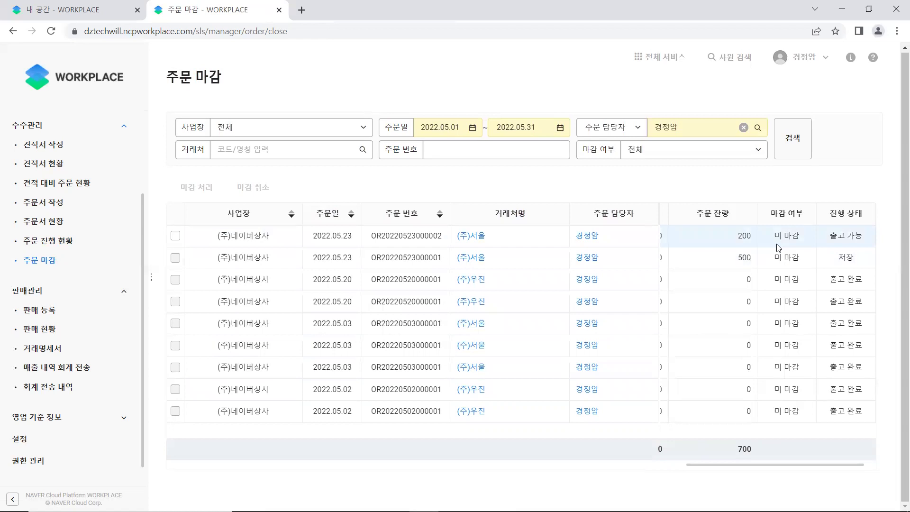
pyautogui.hscroll(-5, 763, 469)
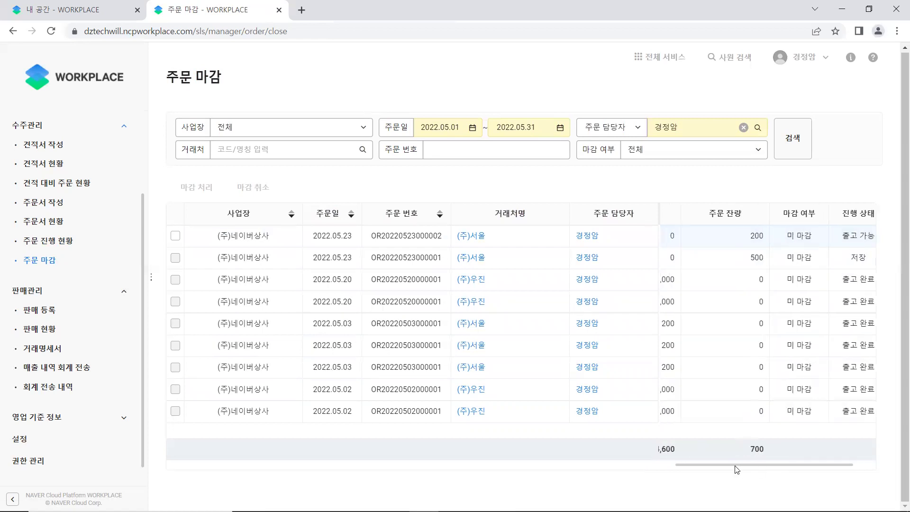
pyautogui.click(175, 236)
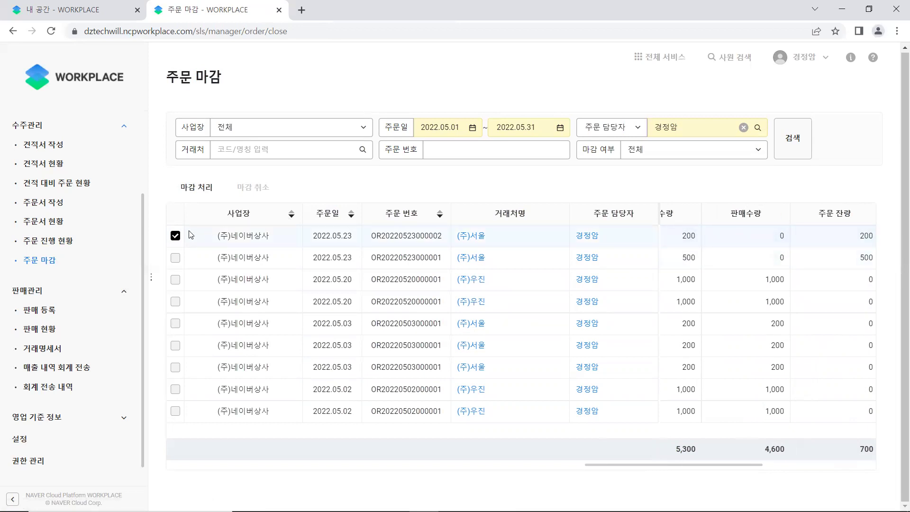
pyautogui.click(176, 237)
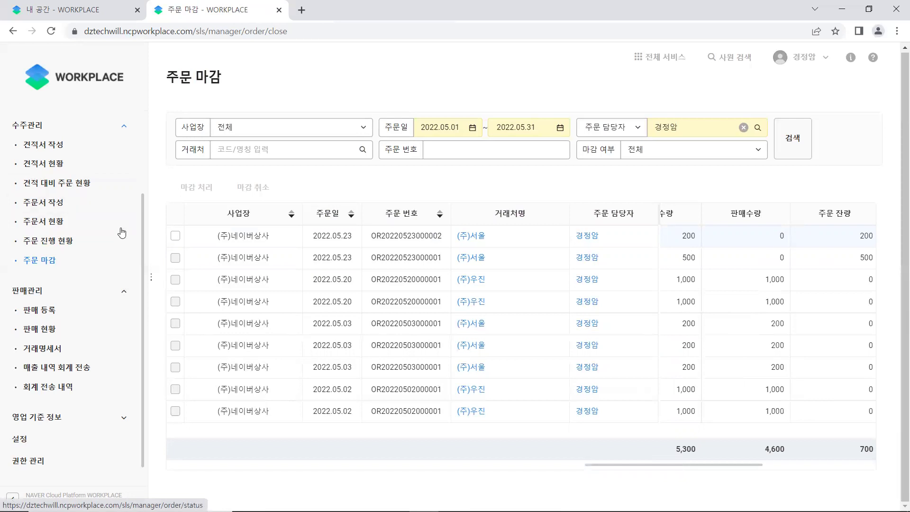
# Close (마감 처리) (주)서울's 2022.05.23 order for 200 딥 크림, cancel that closing (마감 취소), and check its closing status
pyautogui.click(176, 235)
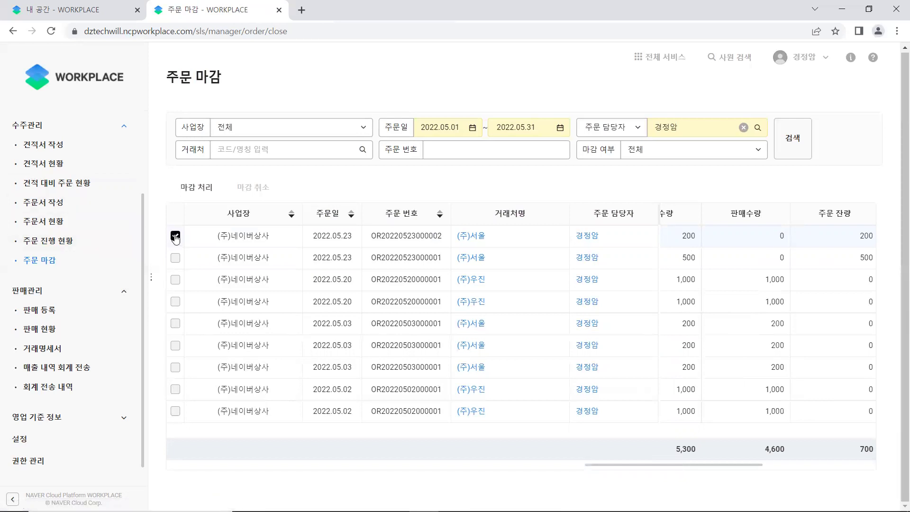
pyautogui.click(197, 191)
pyautogui.click(175, 237)
pyautogui.click(266, 188)
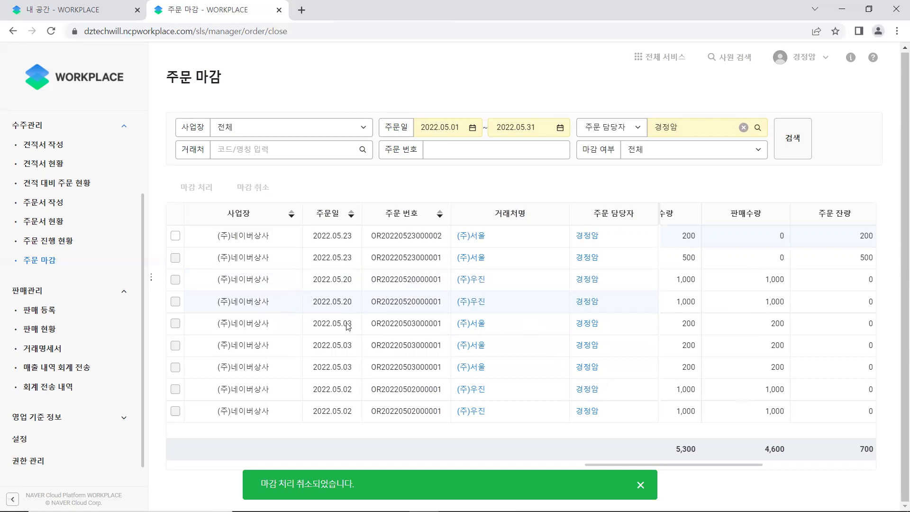
pyautogui.moveTo(755, 467); pyautogui.dragTo(871, 485)
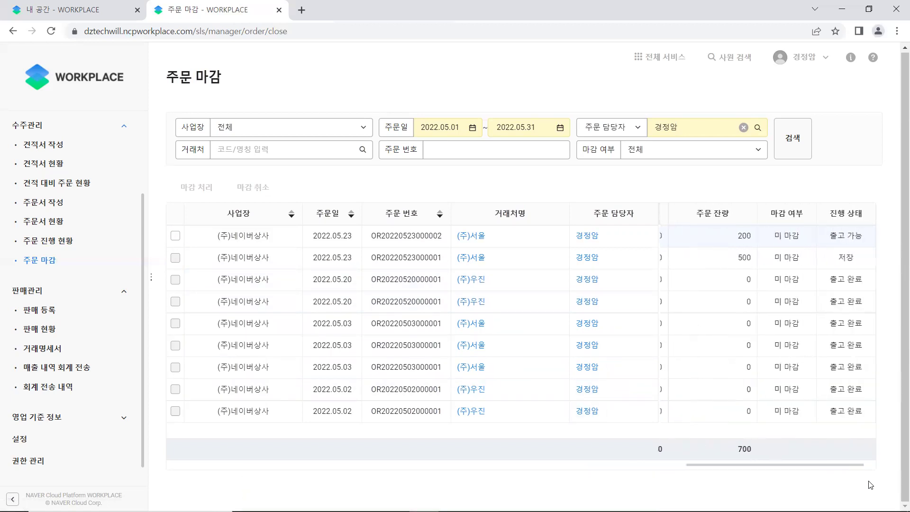